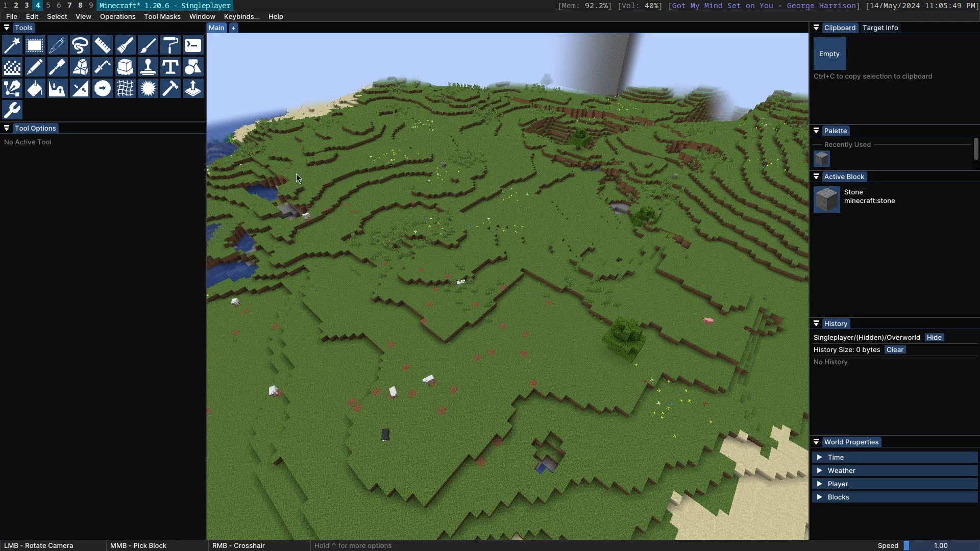
- Activate the Script Brush, load the Clear Foliage preset and set the spherical brush radius to 11
{"action": "left_click", "coordinate": [197, 46]}
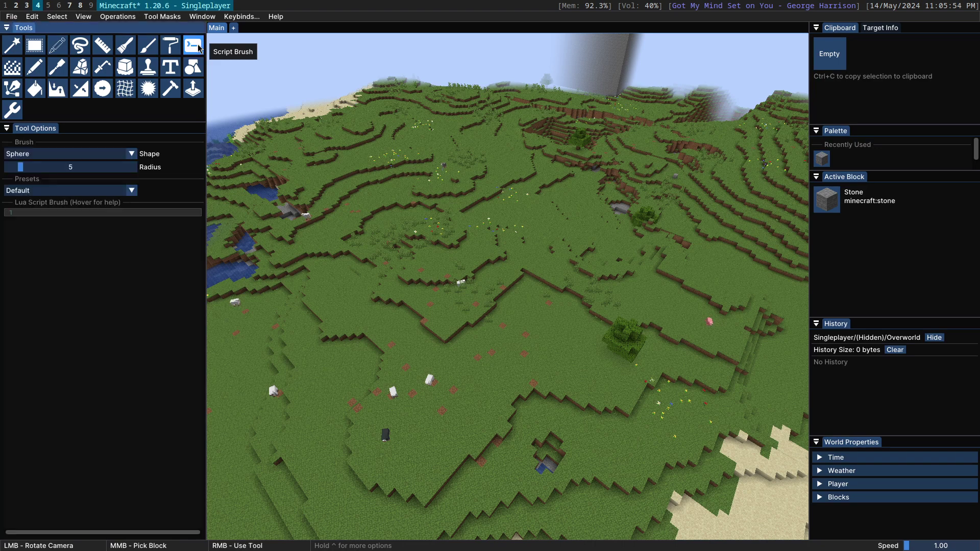
{"action": "left_click", "coordinate": [106, 190]}
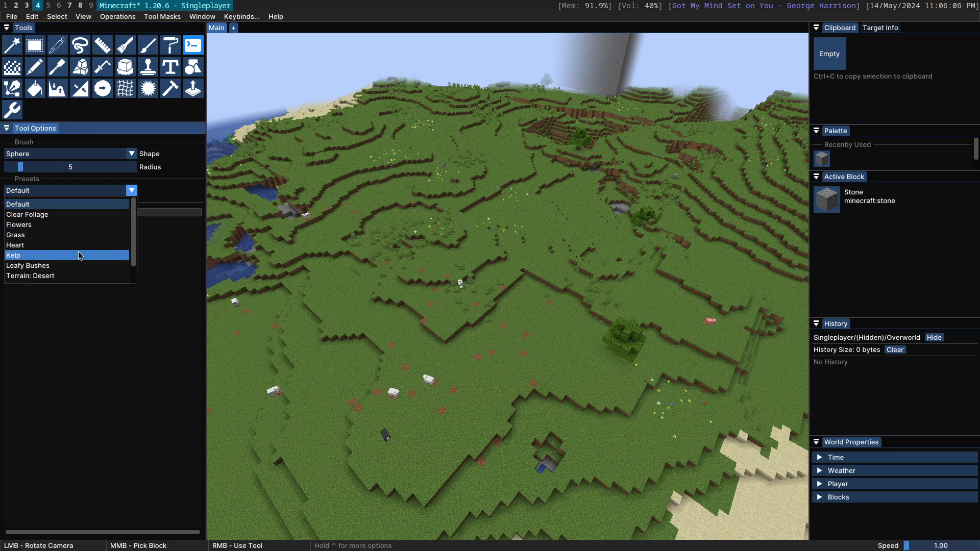
{"action": "scroll", "coordinate": [79, 245], "scroll_direction": "down", "scroll_amount": 1}
{"action": "scroll", "coordinate": [79, 244], "scroll_direction": "up", "scroll_amount": 1}
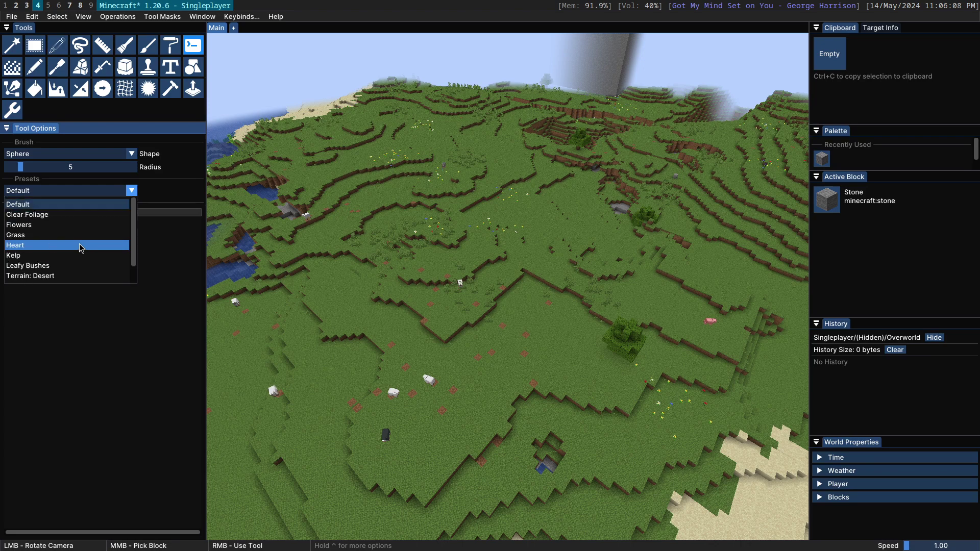
{"action": "left_click", "coordinate": [56, 215]}
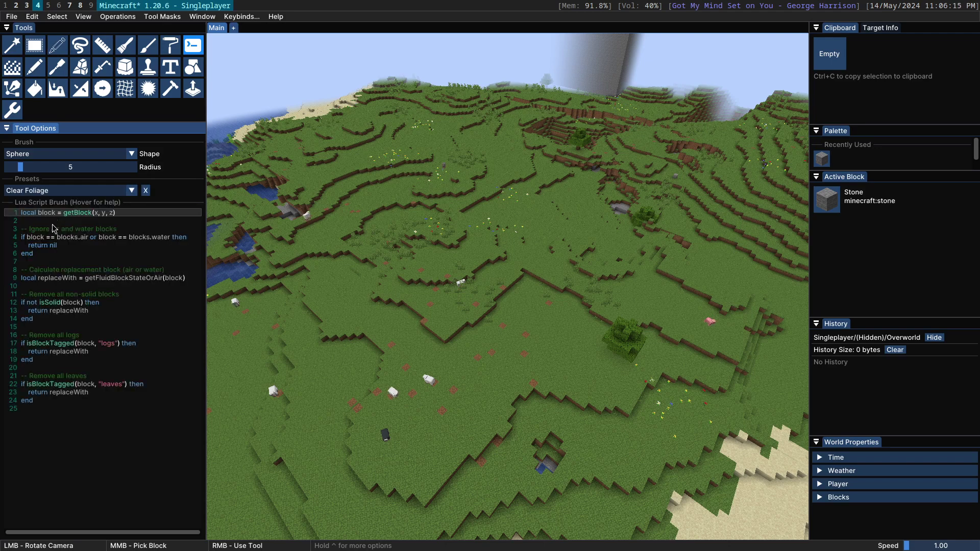
{"action": "left_click", "coordinate": [53, 222]}
{"action": "scroll", "coordinate": [490, 324], "scroll_direction": "up", "scroll_amount": 6, "text": "ctrl"}
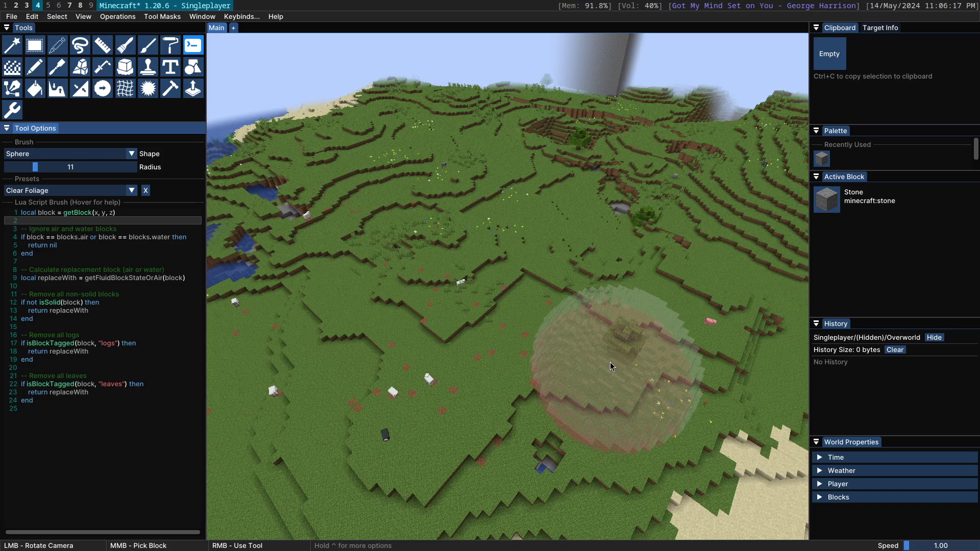
- Try clearing the grass, flowers and trees across the grassy hillside with the Clear Foliage brush
{"action": "right_click_drag", "start_coordinate": [609, 360], "coordinate": [555, 254]}
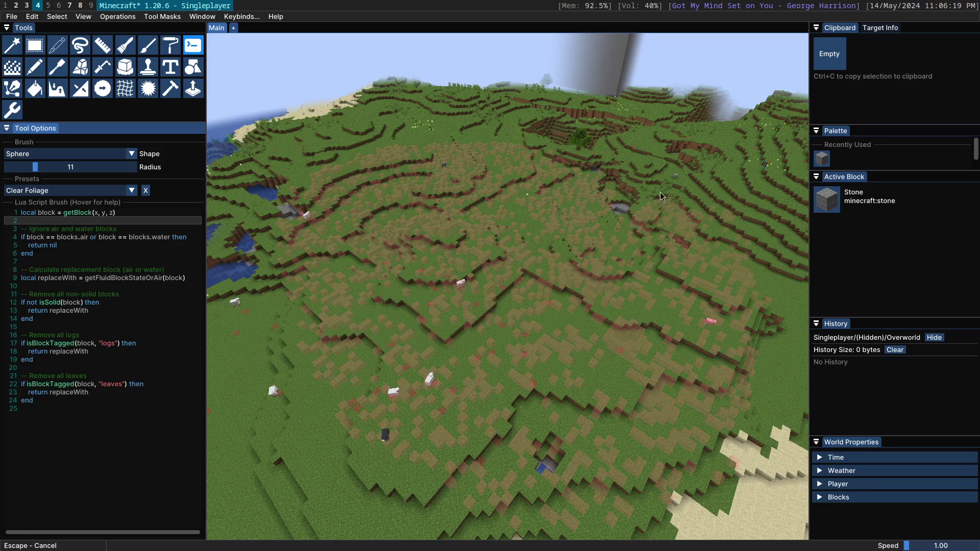
{"action": "right_click_drag", "start_coordinate": [557, 398], "coordinate": [557, 397]}
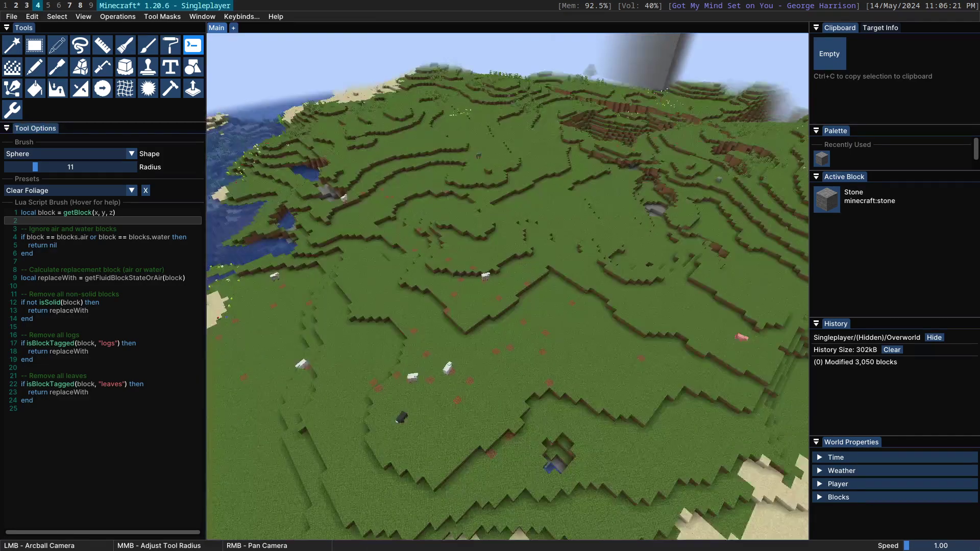
{"action": "key", "text": "w"}
{"action": "mouse_move", "coordinate": [557, 397]}
{"action": "left_mouse_down"}
{"action": "mouse_move", "coordinate": [563, 286]}
{"action": "mouse_move", "coordinate": [509, 287]}
{"action": "left_mouse_up"}
{"action": "scroll", "coordinate": [509, 287], "scroll_direction": "down", "scroll_amount": 3}
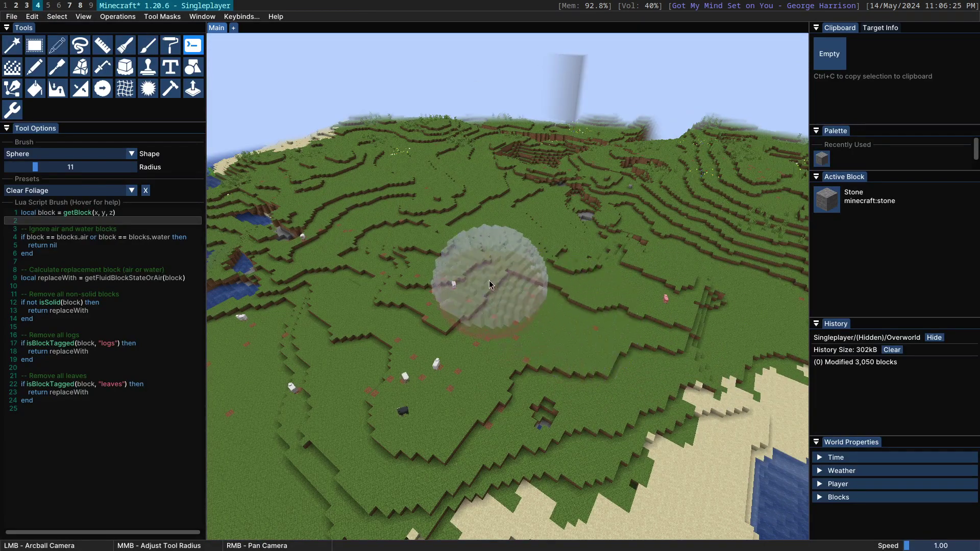
{"action": "key", "text": "ctrl+z"}
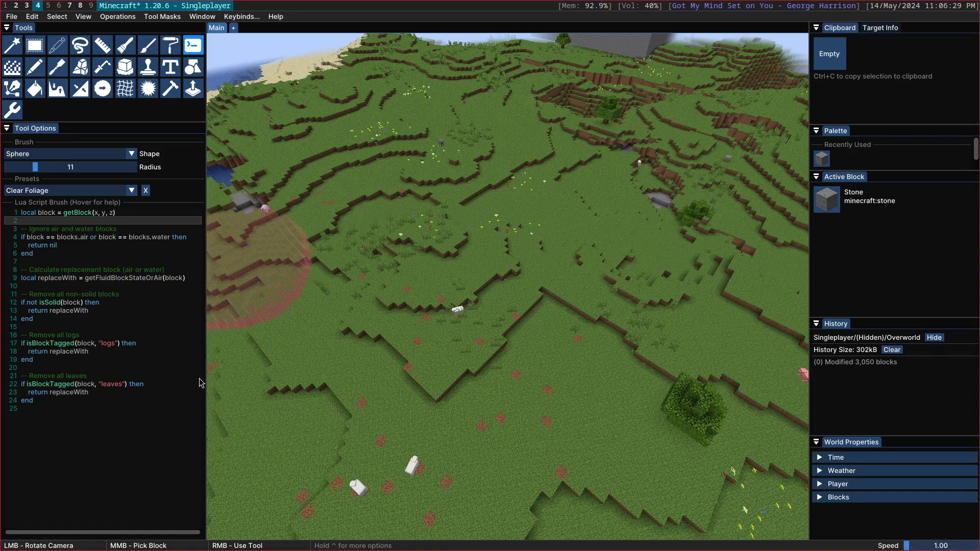
- Delete the "Remove all logs" block from the Lua brush script, keeping the non-solid and leaves rules
{"action": "mouse_move", "coordinate": [200, 379]}
{"action": "left_mouse_down"}
{"action": "mouse_move", "coordinate": [134, 172]}
{"action": "mouse_move", "coordinate": [9, 387]}
{"action": "left_mouse_up"}
{"action": "key", "text": "Escape"}
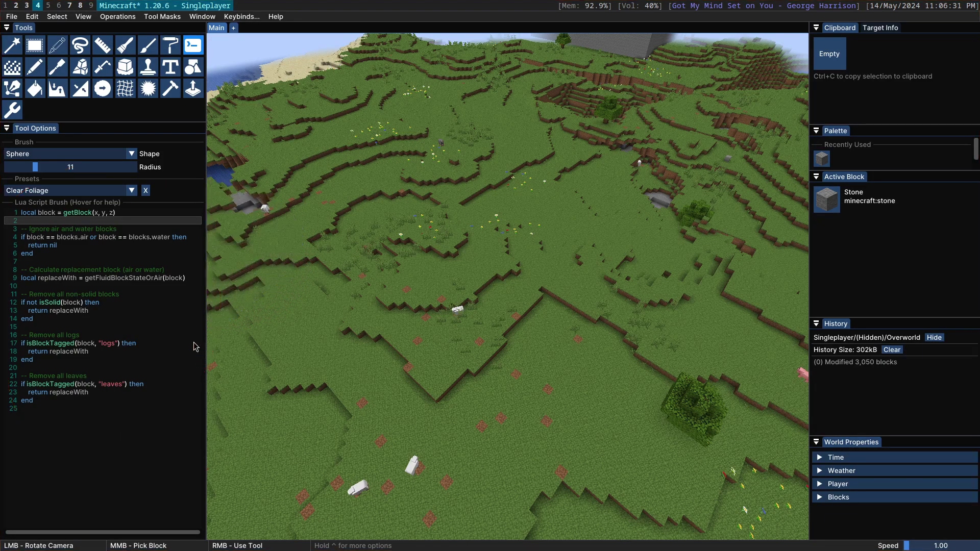
{"action": "left_click", "coordinate": [139, 272]}
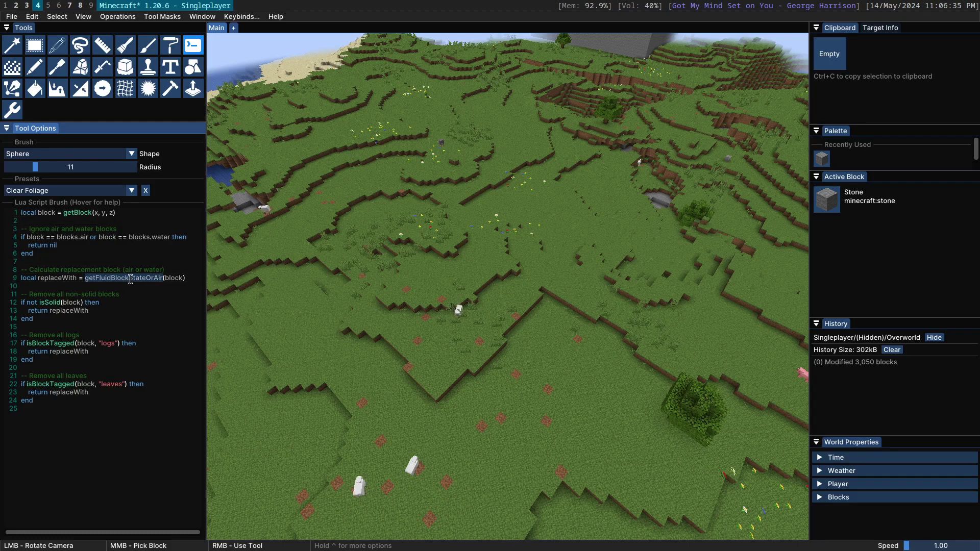
{"action": "left_click_drag", "start_coordinate": [129, 327], "coordinate": [125, 363]}
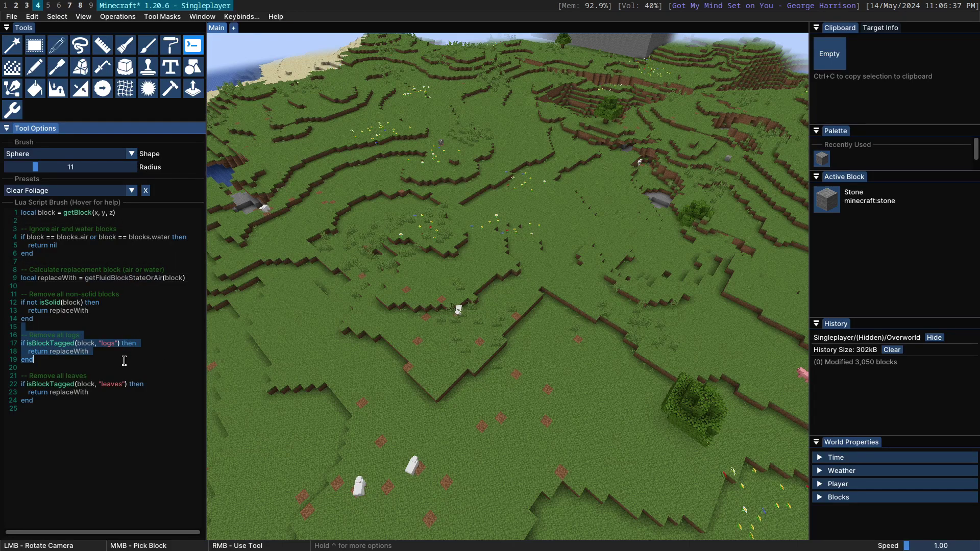
{"action": "key", "text": "BackSpace"}
{"action": "key", "text": "BackSpace"}
- Try the edited foliage script on the hillside and the nearby tree, clearing plants and leaves but not logs
{"action": "left_click", "coordinate": [507, 287]}
{"action": "scroll", "coordinate": [508, 287], "scroll_direction": "down", "scroll_amount": 4, "text": "ctrl"}
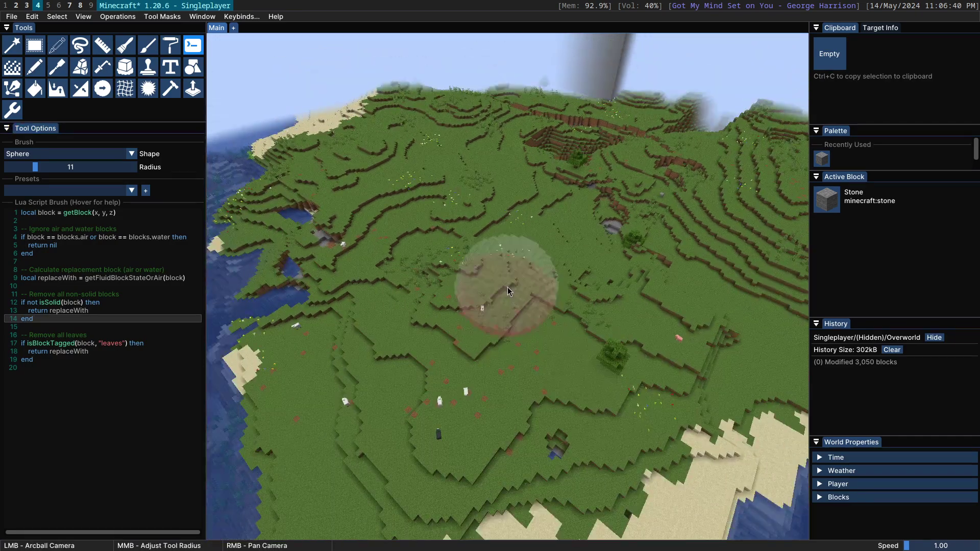
{"action": "mouse_move", "coordinate": [507, 287]}
{"action": "right_mouse_down"}
{"action": "mouse_move", "coordinate": [604, 354]}
{"action": "mouse_move", "coordinate": [586, 327]}
{"action": "right_mouse_up"}
{"action": "scroll", "coordinate": [599, 341], "scroll_direction": "up", "scroll_amount": 4}
{"action": "scroll", "coordinate": [507, 287], "scroll_direction": "down", "scroll_amount": 3}
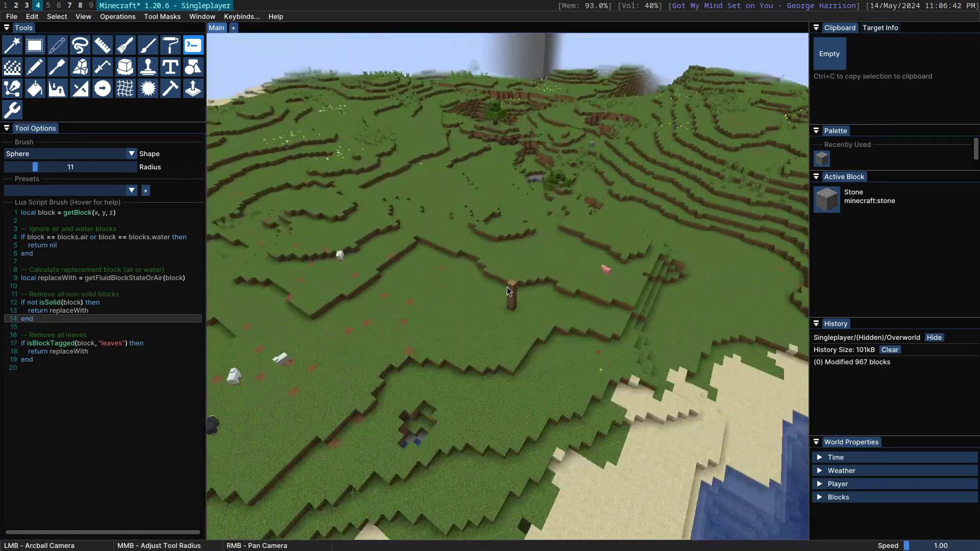
{"action": "key", "text": "ctrl+z"}
{"action": "left_click_drag", "start_coordinate": [507, 287], "coordinate": [444, 260]}
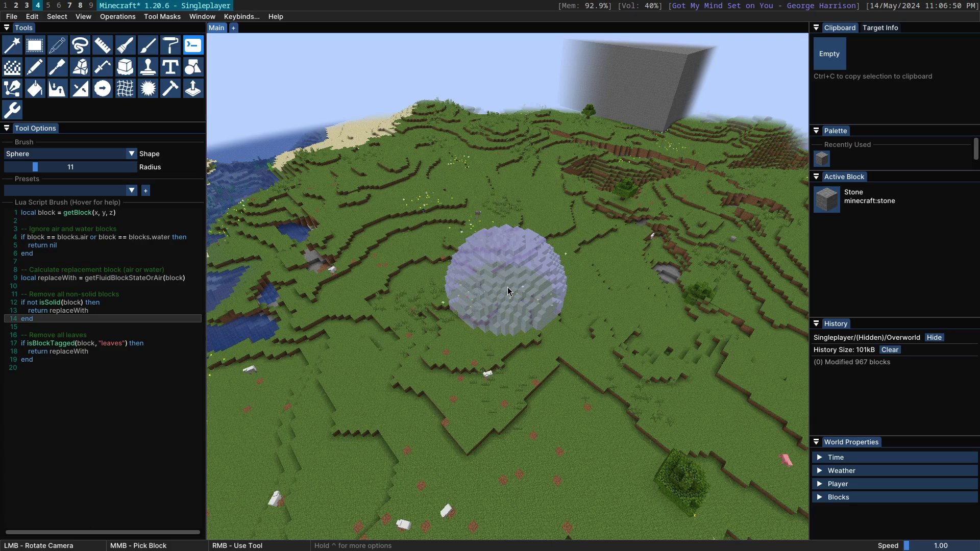
- Load the Flowers preset into the Script Brush
{"action": "left_click", "coordinate": [105, 191]}
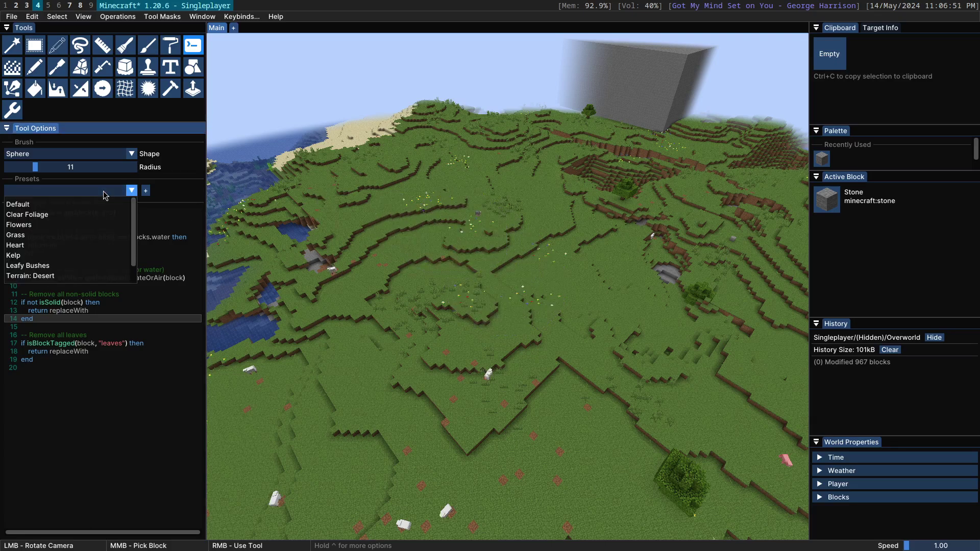
{"action": "left_click", "coordinate": [97, 225]}
{"action": "scroll", "coordinate": [148, 424], "scroll_direction": "down", "scroll_amount": 1}
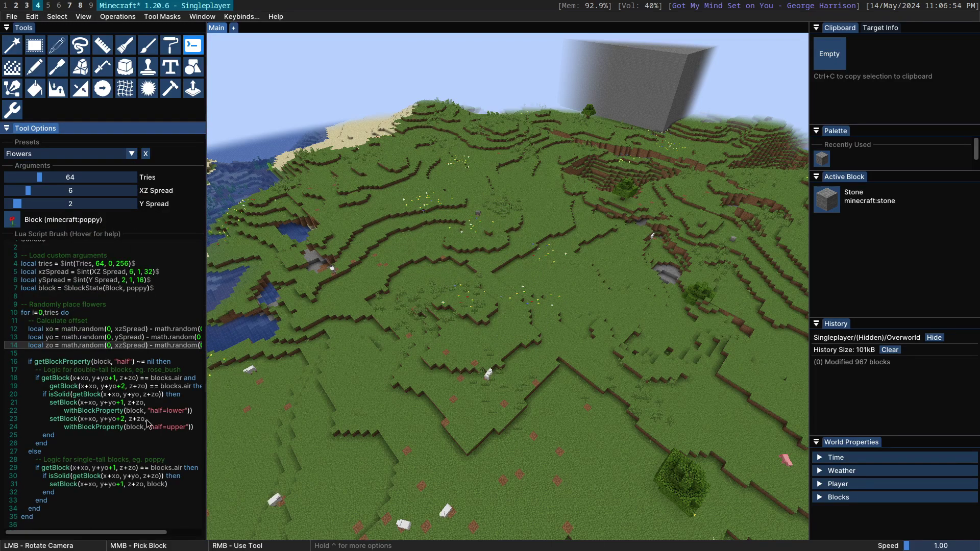
- Try scattering poppy patches on the open grass several times with the Flowers preset's default arguments
{"action": "left_click", "coordinate": [520, 312]}
{"action": "key", "text": "ctrl"}
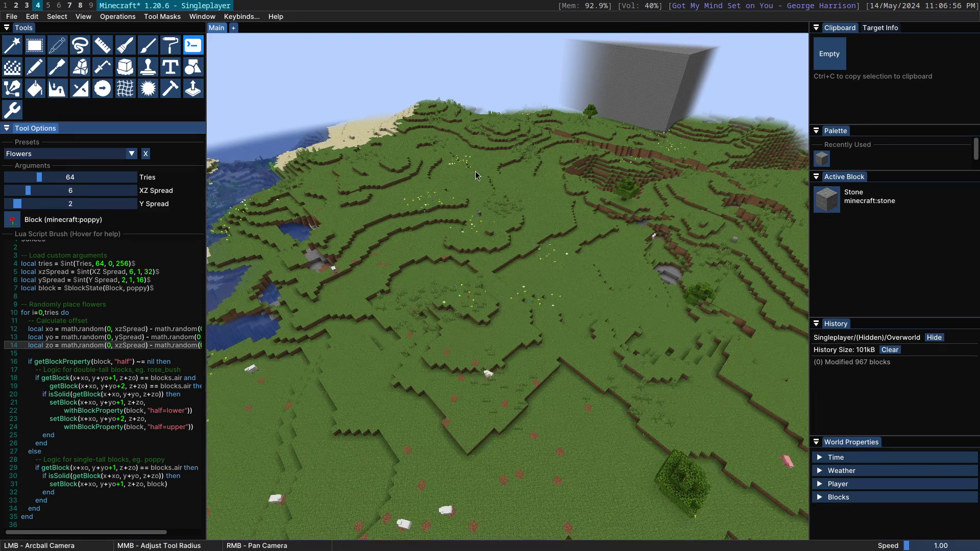
{"action": "left_click_drag", "start_coordinate": [516, 179], "coordinate": [265, 245], "text": "ctrl"}
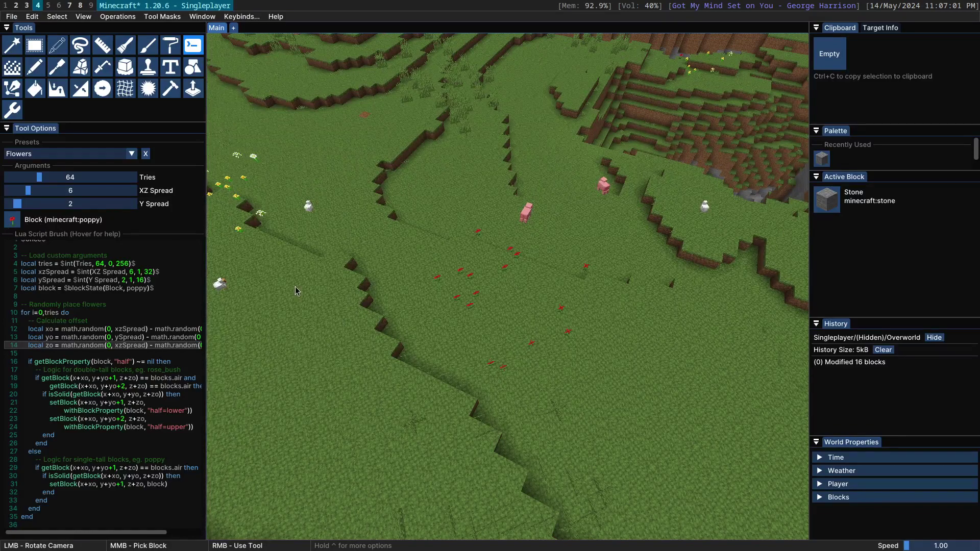
{"action": "key", "text": "ctrl+z"}
{"action": "right_click", "coordinate": [515, 286]}
{"action": "key", "text": "ctrl+z"}
{"action": "right_click", "coordinate": [511, 287]}
{"action": "key", "text": "ctrl+z"}
{"action": "right_click", "coordinate": [511, 286]}
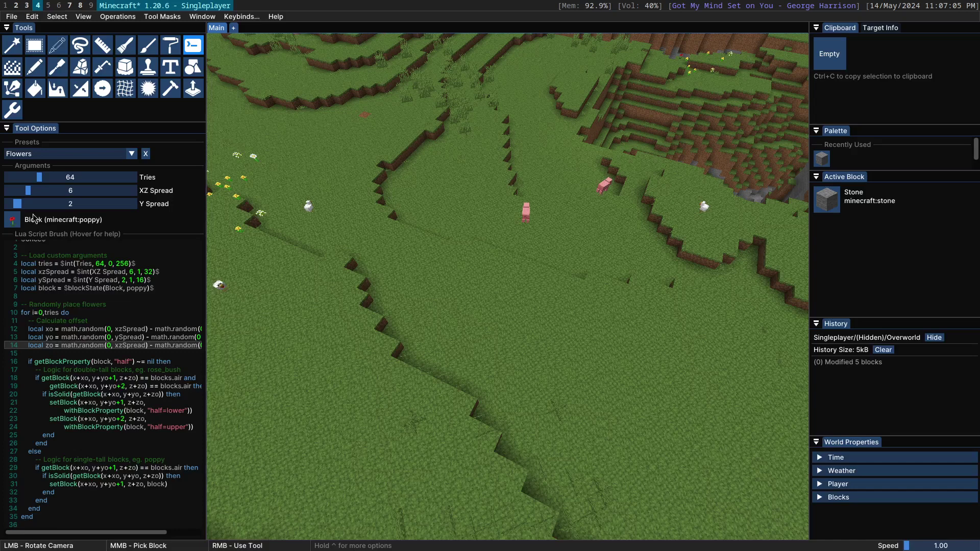
- Set the Flowers preset's Tries to 256 and scatter a test patch of poppies on the grass
{"action": "scroll", "coordinate": [96, 307], "scroll_direction": "up", "scroll_amount": 1}
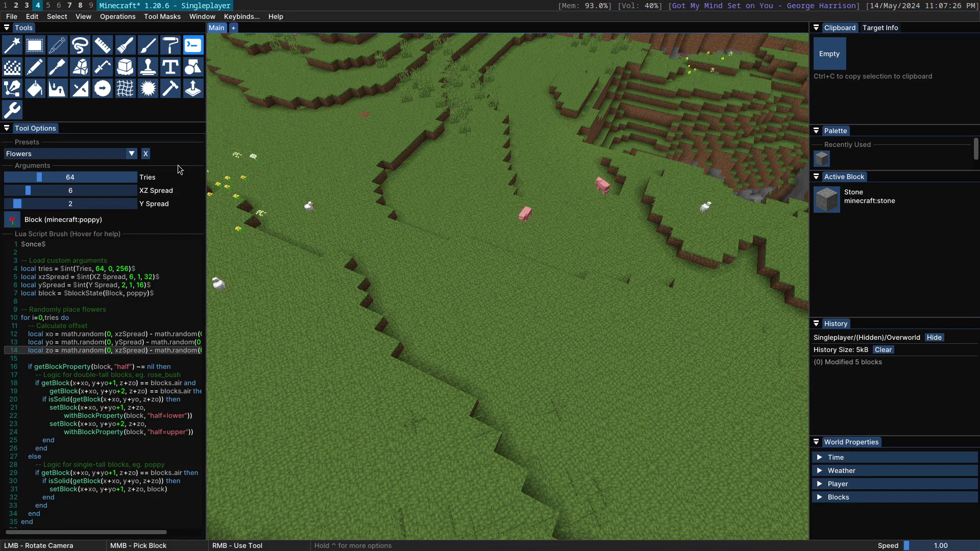
{"action": "left_click_drag", "start_coordinate": [51, 177], "coordinate": [153, 179]}
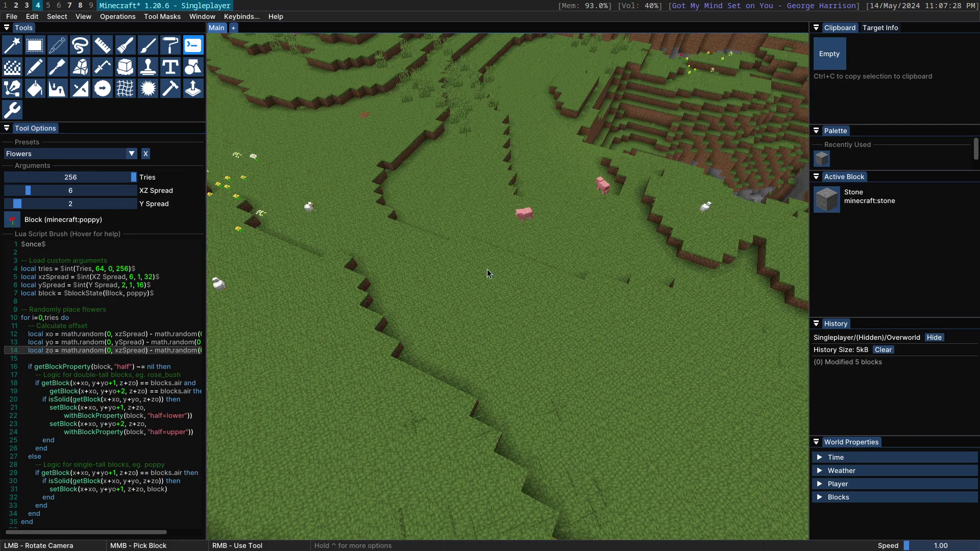
{"action": "left_click_drag", "start_coordinate": [437, 247], "coordinate": [448, 229]}
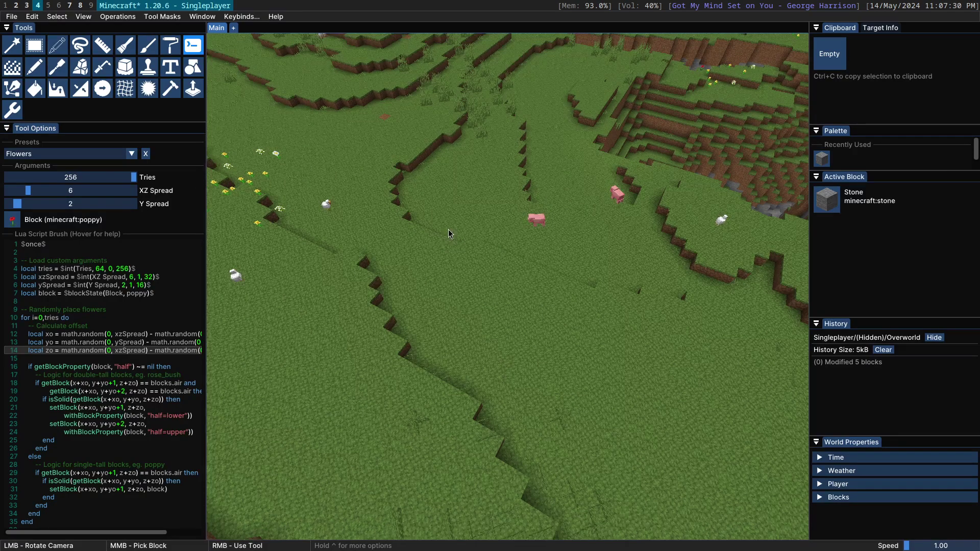
{"action": "mouse_move", "coordinate": [473, 282]}
{"action": "left_mouse_down", "text": "ctrl"}
{"action": "mouse_move", "coordinate": [488, 258]}
{"action": "mouse_move", "coordinate": [472, 245]}
{"action": "mouse_move", "coordinate": [484, 286]}
{"action": "left_mouse_up", "text": "ctrl"}
{"action": "key", "text": "ctrl+z"}
- Set the XZ Spread to 14 and scatter a wider test patch of poppies, removing it again
{"action": "left_click_drag", "start_coordinate": [51, 191], "coordinate": [61, 192]}
{"action": "right_click", "coordinate": [559, 271]}
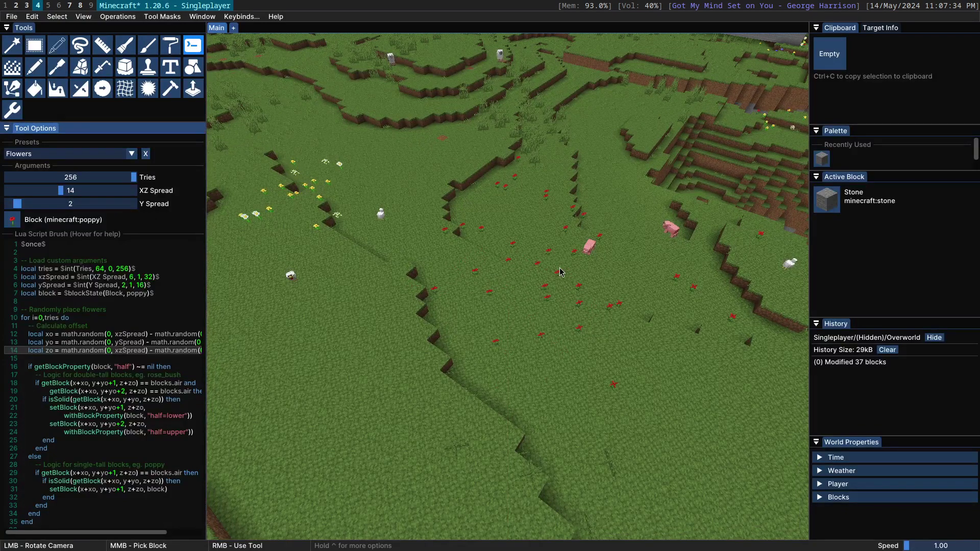
{"action": "mouse_move", "coordinate": [559, 271]}
{"action": "left_mouse_down", "text": "ctrl"}
{"action": "mouse_move", "coordinate": [536, 296]}
{"action": "mouse_move", "coordinate": [554, 278]}
{"action": "left_mouse_up", "text": "ctrl"}
{"action": "key", "text": "ctrl+z"}
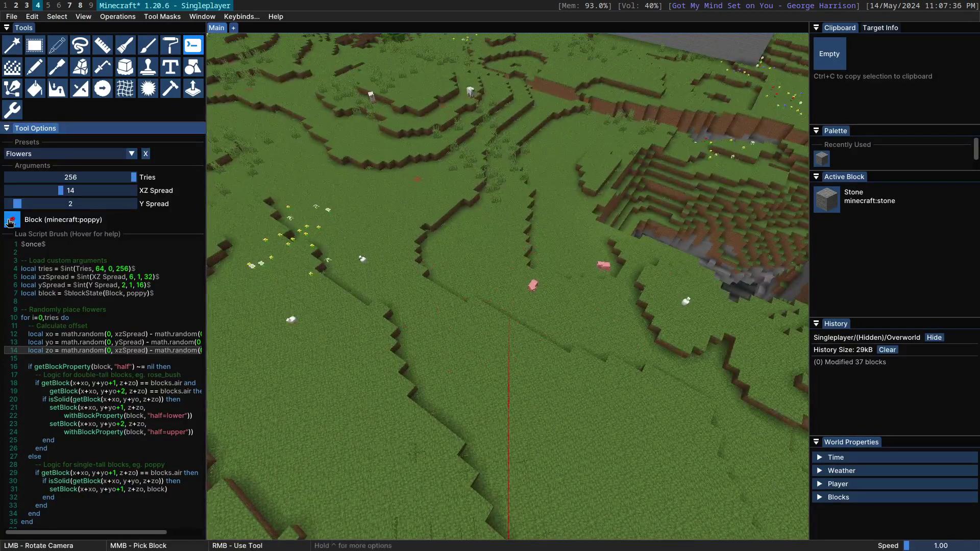
- Try scattering granite instead of poppies on the grass by changing the Flowers preset's block
{"action": "left_click", "coordinate": [12, 221]}
{"action": "left_click", "coordinate": [443, 235]}
{"action": "right_click", "coordinate": [531, 289]}
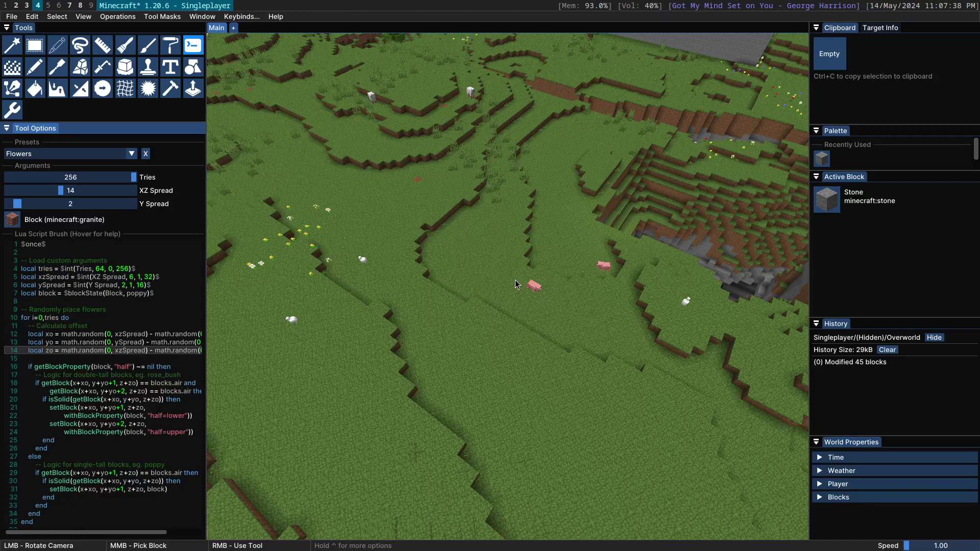
{"action": "left_click_drag", "start_coordinate": [531, 289], "coordinate": [510, 317], "text": "ctrl"}
{"action": "key", "text": "ctrl+z"}
- Set the Flowers preset's block to rose bush and scatter a test patch on the grass
{"action": "left_click", "coordinate": [12, 220]}
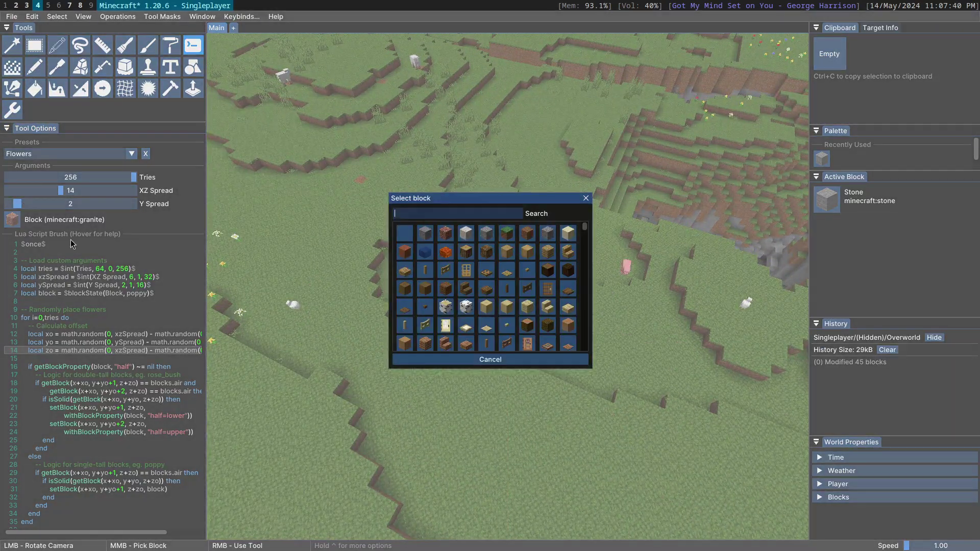
{"action": "type", "text": "rose"}
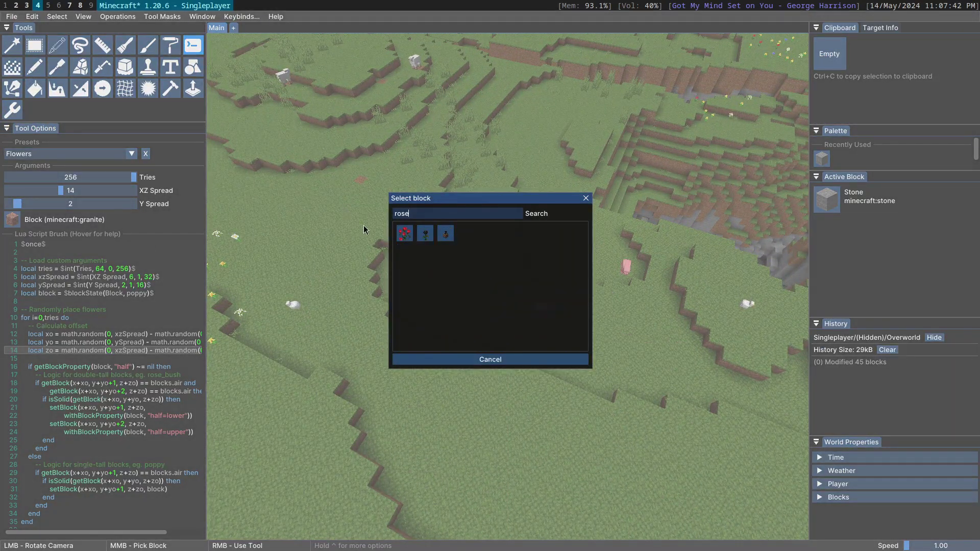
{"action": "left_click", "coordinate": [404, 235]}
{"action": "scroll", "coordinate": [466, 273], "scroll_direction": "up", "scroll_amount": 3, "text": "ctrl"}
{"action": "scroll", "coordinate": [466, 273], "scroll_direction": "down", "scroll_amount": 3, "text": "ctrl"}
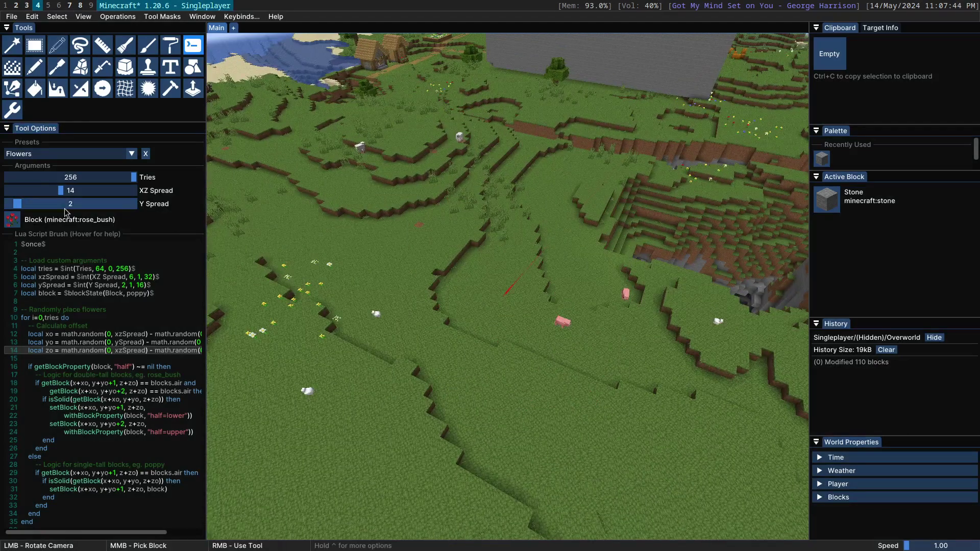
- Load the Grass preset into the Script Brush and aim it at the sandy beach
{"action": "left_click", "coordinate": [45, 154]}
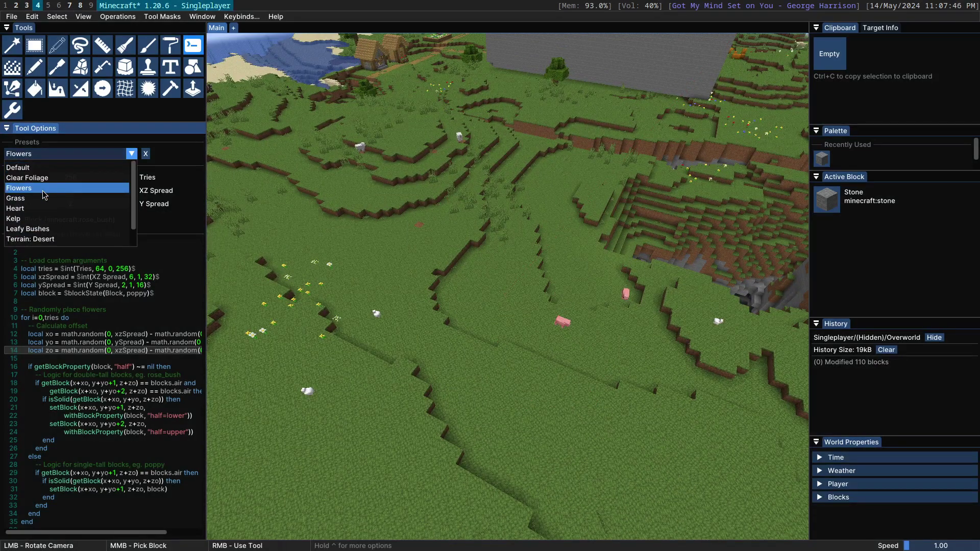
{"action": "left_click", "coordinate": [20, 198]}
{"action": "scroll", "coordinate": [497, 265], "scroll_direction": "down", "scroll_amount": 5, "text": "ctrl"}
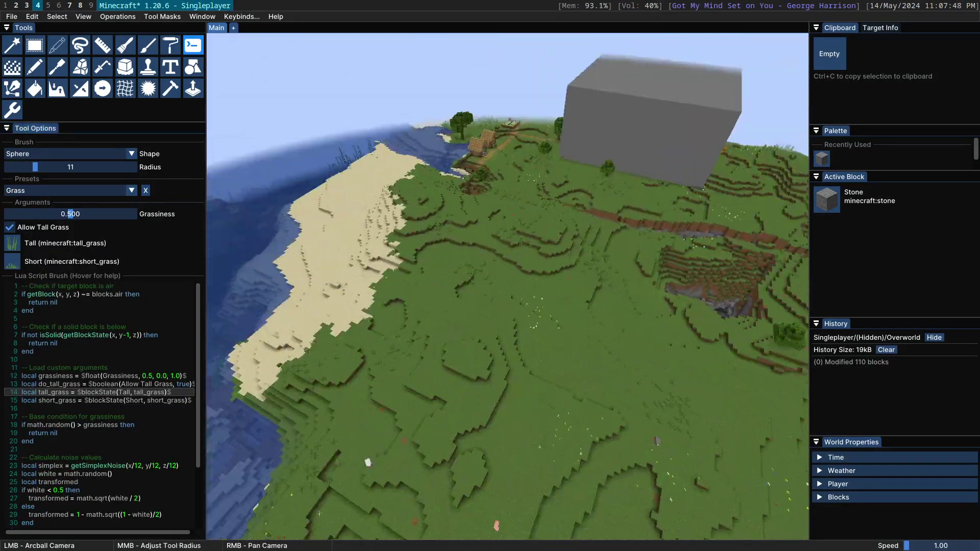
{"action": "mouse_move", "coordinate": [498, 265]}
{"action": "left_mouse_down", "text": "ctrl"}
{"action": "mouse_move", "coordinate": [470, 237]}
{"action": "mouse_move", "coordinate": [503, 270]}
{"action": "left_mouse_up", "text": "ctrl"}
{"action": "scroll", "coordinate": [503, 279], "scroll_direction": "up", "scroll_amount": 3, "text": "ctrl"}
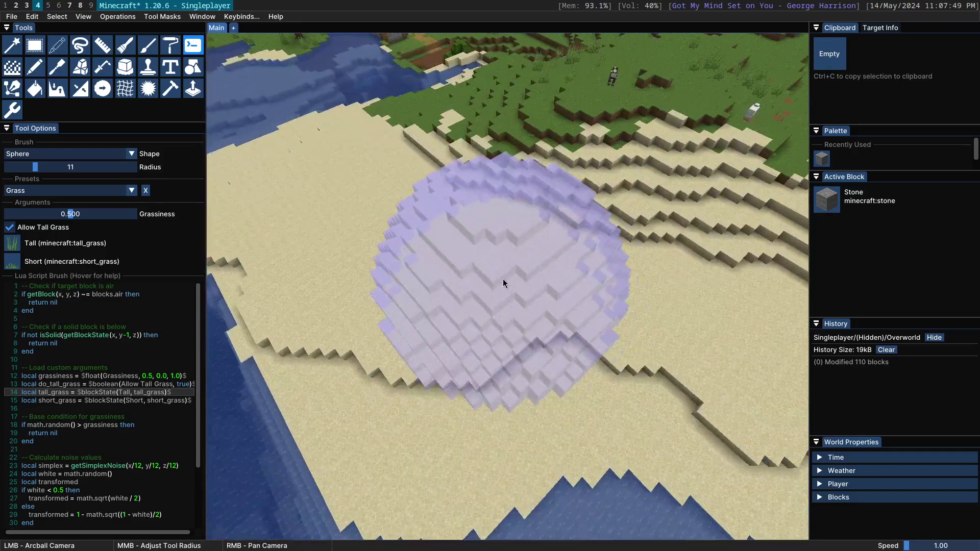
- Set the brush radius to 6 and paint tall and short grass across the sandy beach
{"action": "scroll", "coordinate": [502, 281], "scroll_direction": "down", "scroll_amount": 5, "text": "ctrl"}
{"action": "mouse_move", "coordinate": [336, 230]}
{"action": "right_mouse_down"}
{"action": "mouse_move", "coordinate": [589, 224]}
{"action": "mouse_move", "coordinate": [312, 254]}
{"action": "mouse_move", "coordinate": [488, 288]}
{"action": "right_mouse_up"}
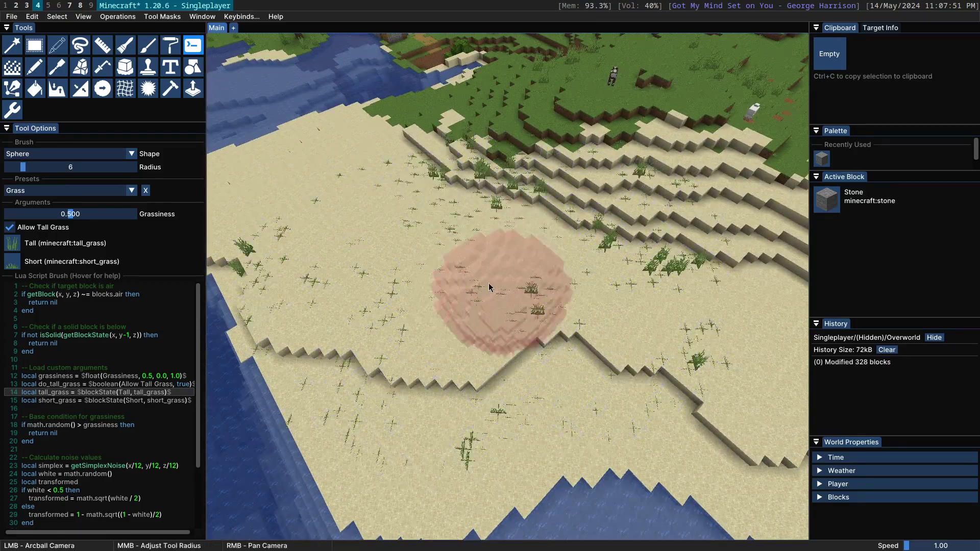
{"action": "left_click_drag", "start_coordinate": [489, 287], "coordinate": [503, 242], "text": "ctrl"}
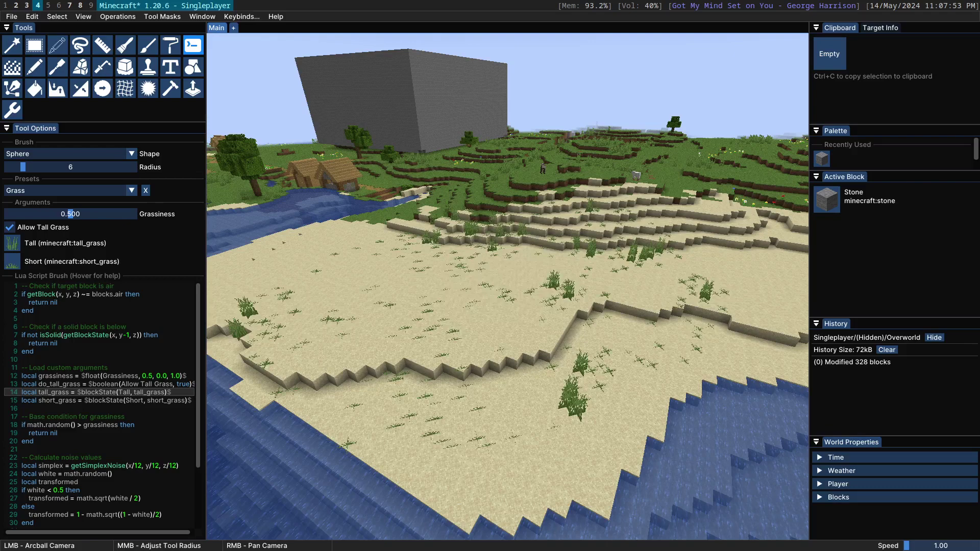
- Leave only Fabric Mods and Default enabled in the resource packs, apply the change and return to the world
{"action": "key", "text": "Escape"}
{"action": "left_click", "coordinate": [405, 293]}
{"action": "left_click", "coordinate": [396, 356]}
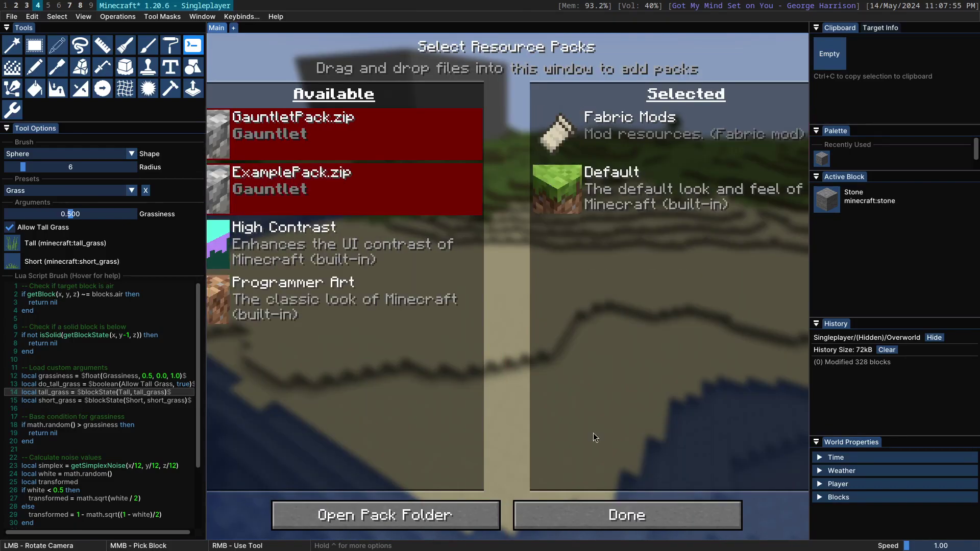
{"action": "left_click", "coordinate": [582, 513]}
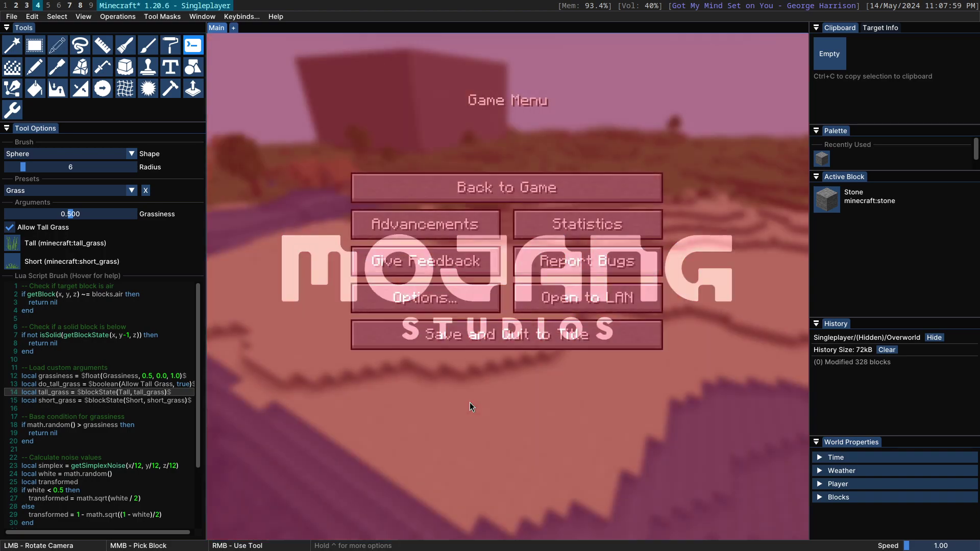
{"action": "key", "text": "Escape"}
- Try painting tall and short grass on the sandy beach with the reloaded textures, and undo the stroke
{"action": "mouse_move", "coordinate": [398, 336]}
{"action": "right_mouse_down"}
{"action": "mouse_move", "coordinate": [411, 327]}
{"action": "mouse_move", "coordinate": [555, 324]}
{"action": "mouse_move", "coordinate": [403, 327]}
{"action": "right_mouse_up"}
{"action": "key", "text": "w"}
{"action": "mouse_move", "coordinate": [404, 327]}
{"action": "left_mouse_down", "text": "ctrl"}
{"action": "mouse_move", "coordinate": [424, 255]}
{"action": "mouse_move", "coordinate": [398, 250]}
{"action": "left_mouse_up", "text": "ctrl"}
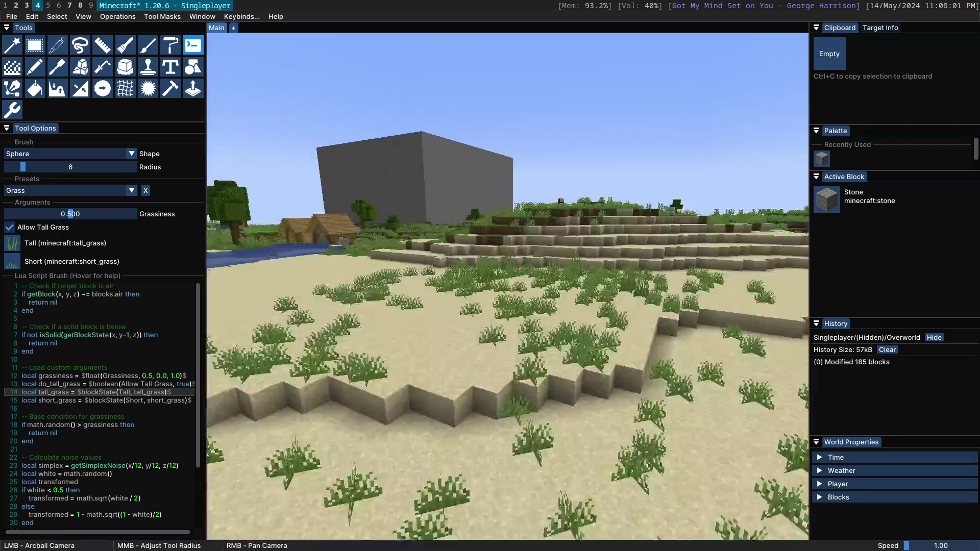
{"action": "key", "text": "ctrl+z"}
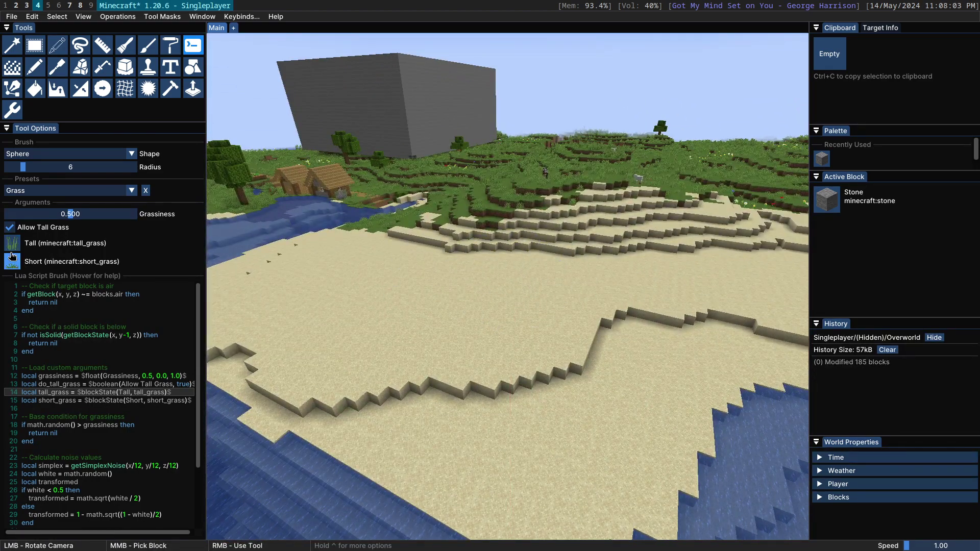
- Set the Grass preset's Short block to seagrass and its Tall block to tall seagrass
{"action": "left_click", "coordinate": [13, 261]}
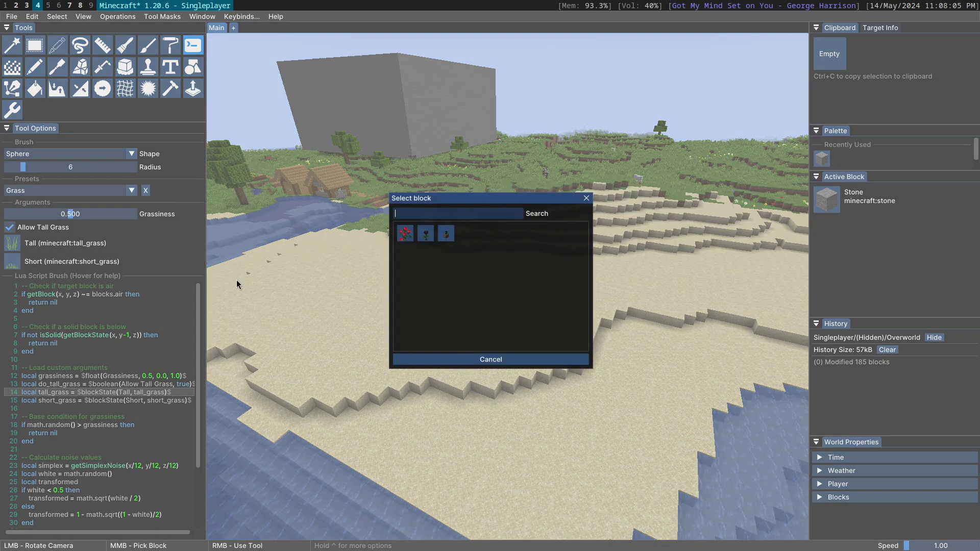
{"action": "type", "text": "sea"}
{"action": "left_click", "coordinate": [405, 237]}
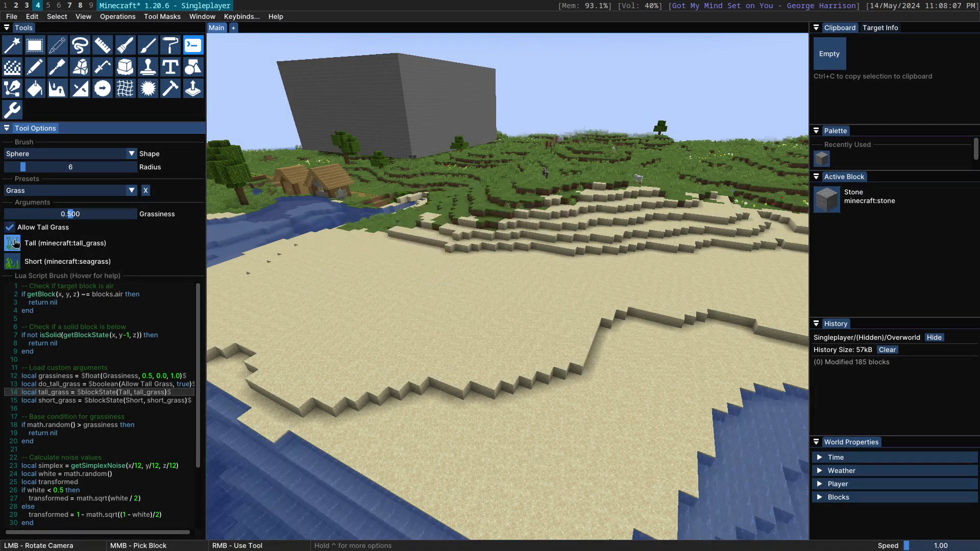
{"action": "left_click", "coordinate": [13, 243]}
{"action": "type", "text": "sea"}
{"action": "left_click", "coordinate": [466, 235]}
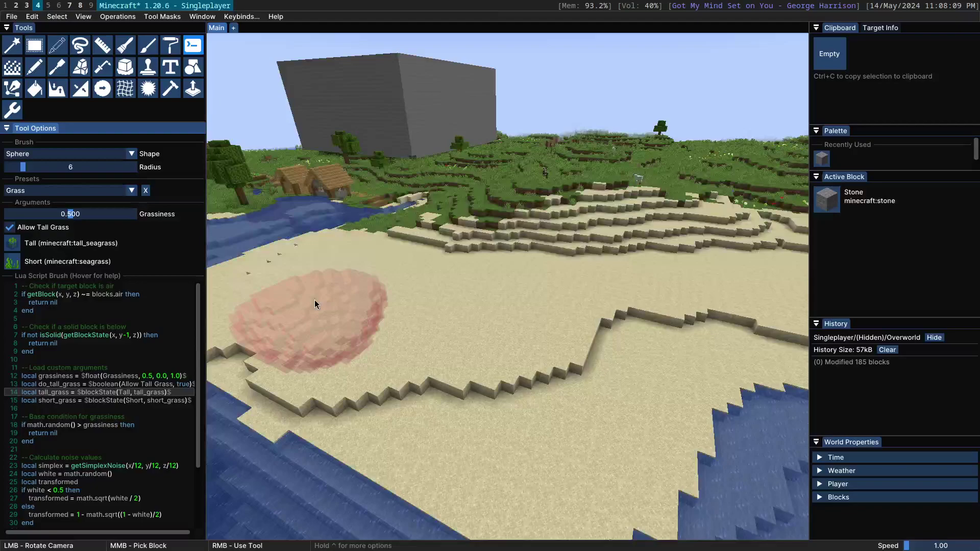
- Try painting seagrass across the sandy beach and undo the strokes
{"action": "left_click_drag", "start_coordinate": [315, 301], "coordinate": [442, 301]}
{"action": "mouse_move", "coordinate": [516, 300]}
{"action": "right_mouse_down"}
{"action": "mouse_move", "coordinate": [484, 269]}
{"action": "mouse_move", "coordinate": [574, 321]}
{"action": "right_mouse_up"}
{"action": "key", "text": "ctrl+z"}
{"action": "mouse_move", "coordinate": [574, 320]}
{"action": "left_mouse_down", "text": "ctrl"}
{"action": "mouse_move", "coordinate": [602, 291]}
{"action": "mouse_move", "coordinate": [474, 270]}
{"action": "mouse_move", "coordinate": [541, 275]}
{"action": "mouse_move", "coordinate": [546, 304]}
{"action": "mouse_move", "coordinate": [507, 287]}
{"action": "mouse_move", "coordinate": [561, 268]}
{"action": "left_mouse_up", "text": "ctrl"}
{"action": "key", "text": "ctrl+z"}
- Set Grassiness to 1.000, paint dense seagrass across the beach and undo it
{"action": "left_click_drag", "start_coordinate": [96, 214], "coordinate": [153, 216]}
{"action": "left_click_drag", "start_coordinate": [434, 286], "coordinate": [490, 307], "text": "ctrl"}
{"action": "mouse_move", "coordinate": [490, 306]}
{"action": "right_mouse_down"}
{"action": "mouse_move", "coordinate": [629, 269]}
{"action": "mouse_move", "coordinate": [580, 265]}
{"action": "mouse_move", "coordinate": [447, 286]}
{"action": "mouse_move", "coordinate": [561, 357]}
{"action": "right_mouse_up"}
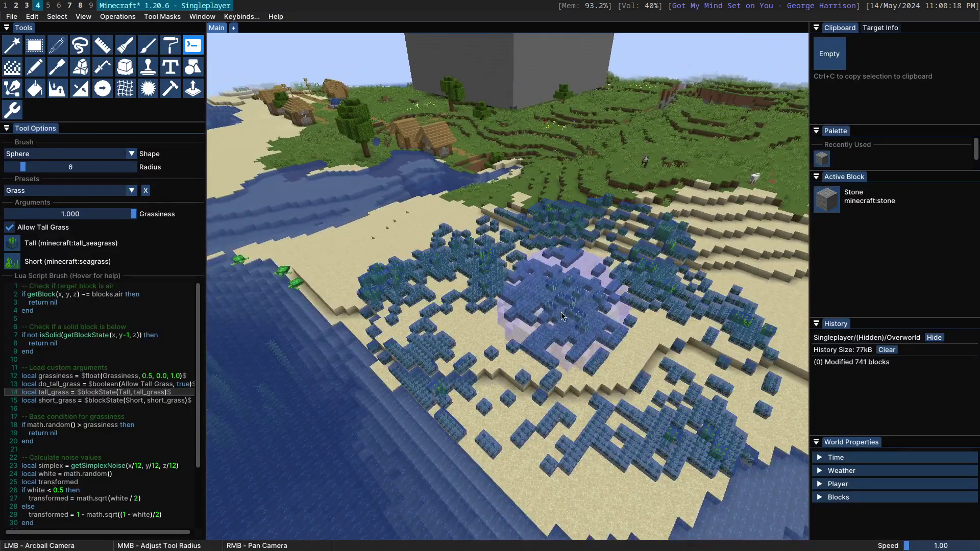
{"action": "mouse_move", "coordinate": [562, 311]}
{"action": "left_mouse_down", "text": "ctrl"}
{"action": "mouse_move", "coordinate": [597, 280]}
{"action": "mouse_move", "coordinate": [516, 250]}
{"action": "mouse_move", "coordinate": [566, 281]}
{"action": "left_mouse_up", "text": "ctrl"}
{"action": "key", "text": "ctrl+z"}
- Lower Grassiness to 0.028, paint sparse seagrass on the beach and undo it
{"action": "left_click", "coordinate": [42, 214]}
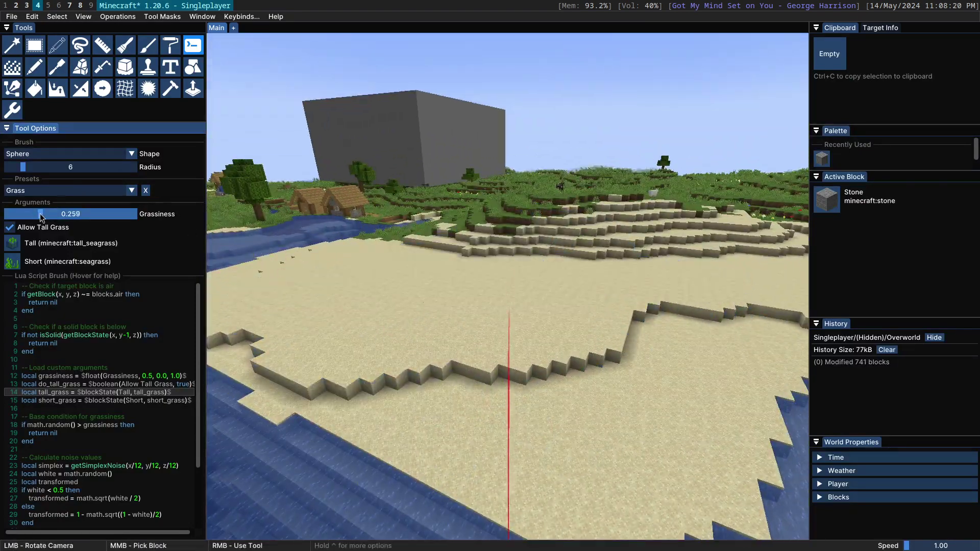
{"action": "right_click_drag", "start_coordinate": [386, 288], "coordinate": [387, 288]}
{"action": "right_click_drag", "start_coordinate": [569, 377], "coordinate": [567, 375]}
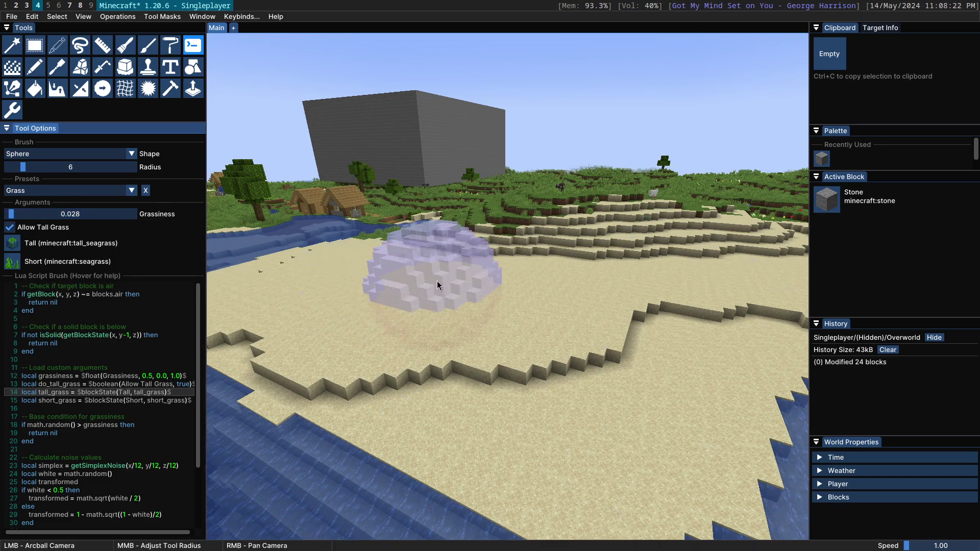
{"action": "mouse_move", "coordinate": [438, 284]}
{"action": "left_mouse_down", "text": "ctrl"}
{"action": "mouse_move", "coordinate": [490, 255]}
{"action": "mouse_move", "coordinate": [441, 316]}
{"action": "mouse_move", "coordinate": [439, 301]}
{"action": "left_mouse_up", "text": "ctrl"}
{"action": "key", "text": "ctrl+z"}
{"action": "right_click_drag", "start_coordinate": [439, 276], "coordinate": [443, 271]}
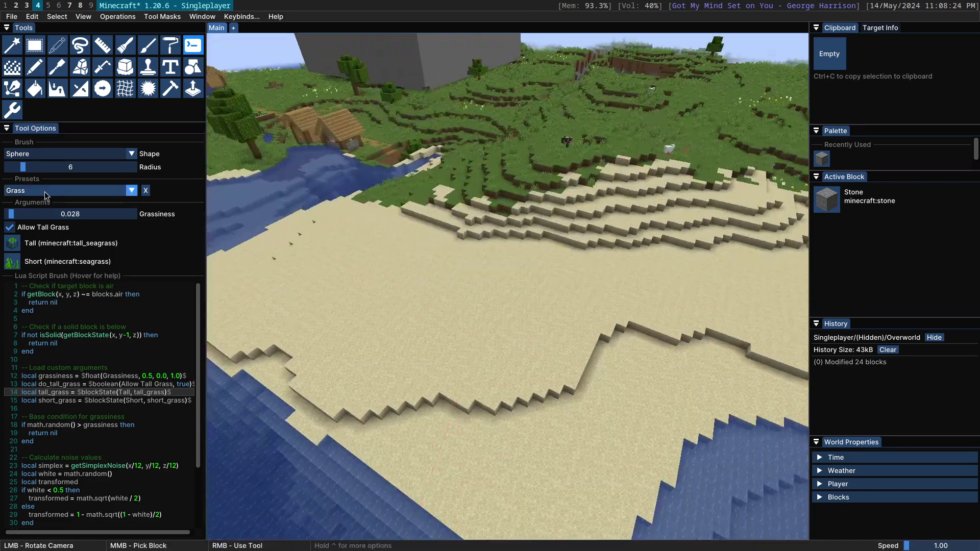
- Load the Heart preset and generate a red heart above the large stone block
{"action": "left_click", "coordinate": [51, 190]}
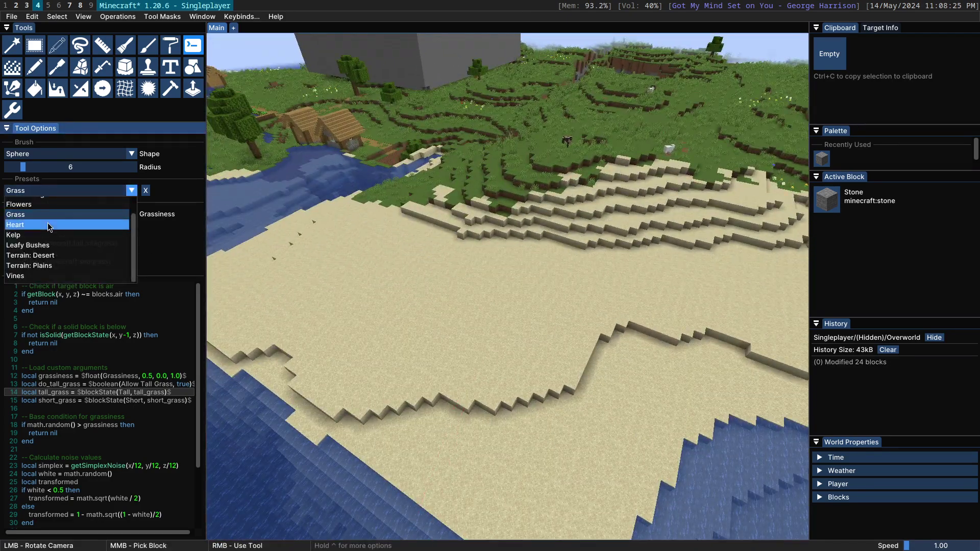
{"action": "left_click", "coordinate": [48, 227]}
{"action": "left_click_drag", "start_coordinate": [448, 288], "coordinate": [449, 219]}
{"action": "left_click_drag", "start_coordinate": [459, 173], "coordinate": [536, 306], "text": "ctrl"}
{"action": "left_click_drag", "start_coordinate": [421, 240], "coordinate": [470, 274]}
{"action": "right_click", "coordinate": [508, 233]}
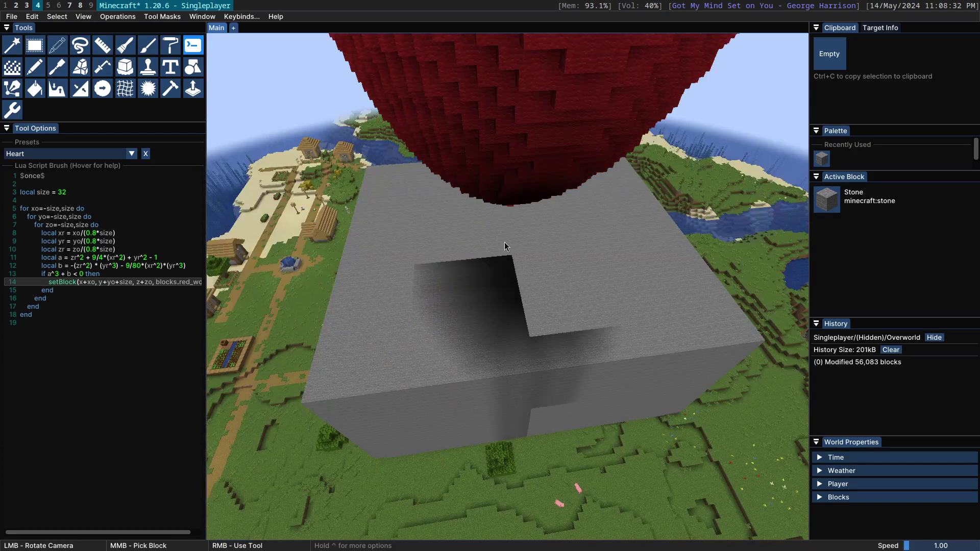
- Inspect the generated heart from the front and from farther away, and undo its placement
{"action": "left_click_drag", "start_coordinate": [504, 242], "coordinate": [507, 289], "text": "ctrl"}
{"action": "key", "text": "w"}
{"action": "key", "text": "F9"}
{"action": "left_click_drag", "start_coordinate": [190, 189], "coordinate": [0, 198]}
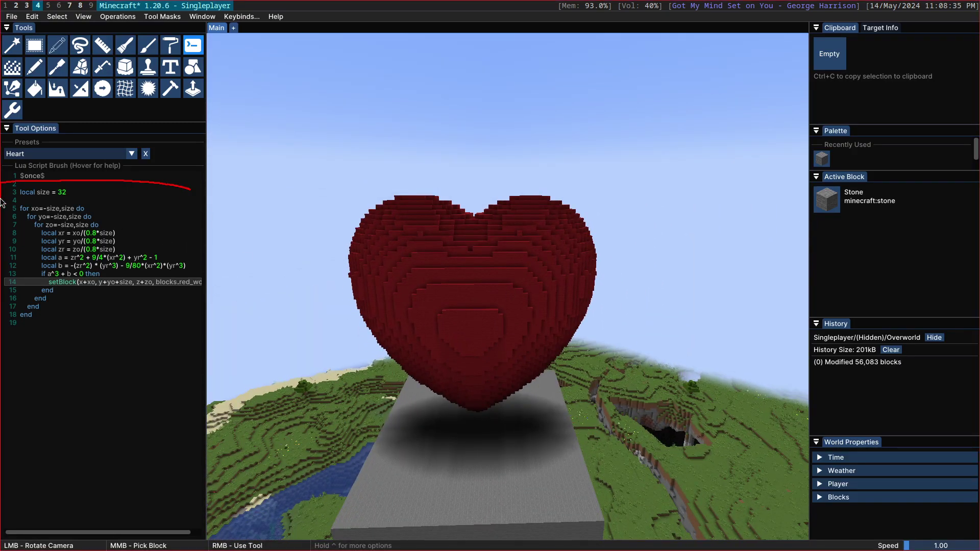
{"action": "key", "text": "Escape"}
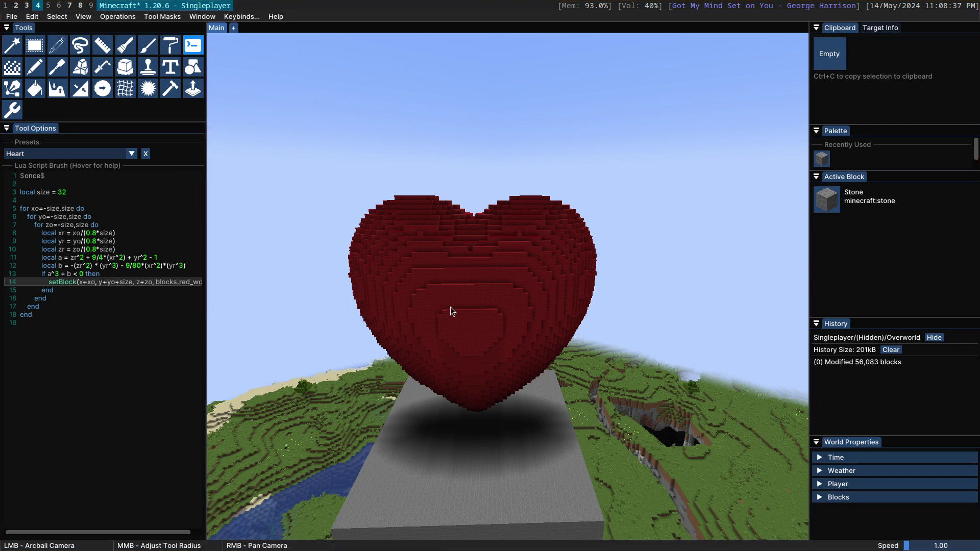
{"action": "scroll", "coordinate": [459, 305], "scroll_direction": "down", "scroll_amount": 3, "text": "ctrl"}
{"action": "mouse_move", "coordinate": [498, 286]}
{"action": "left_mouse_down", "text": "ctrl"}
{"action": "mouse_move", "coordinate": [597, 288]}
{"action": "mouse_move", "coordinate": [515, 299]}
{"action": "mouse_move", "coordinate": [434, 331]}
{"action": "mouse_move", "coordinate": [547, 363]}
{"action": "left_mouse_up", "text": "ctrl"}
{"action": "key", "text": "ctrl+z"}
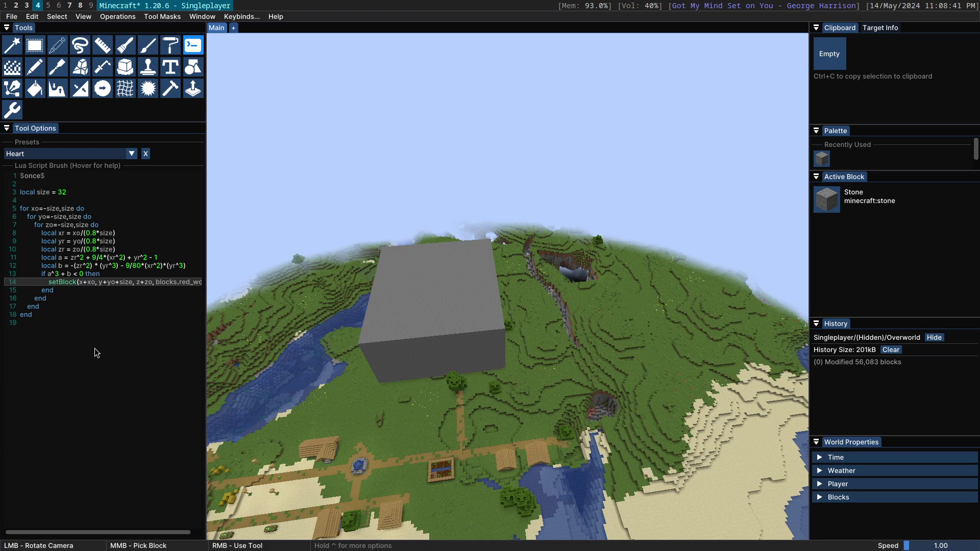
- Load the Kelp preset into the Script Brush and aim it at the ocean beside the beach
{"action": "left_click_drag", "start_coordinate": [728, 471], "coordinate": [587, 461]}
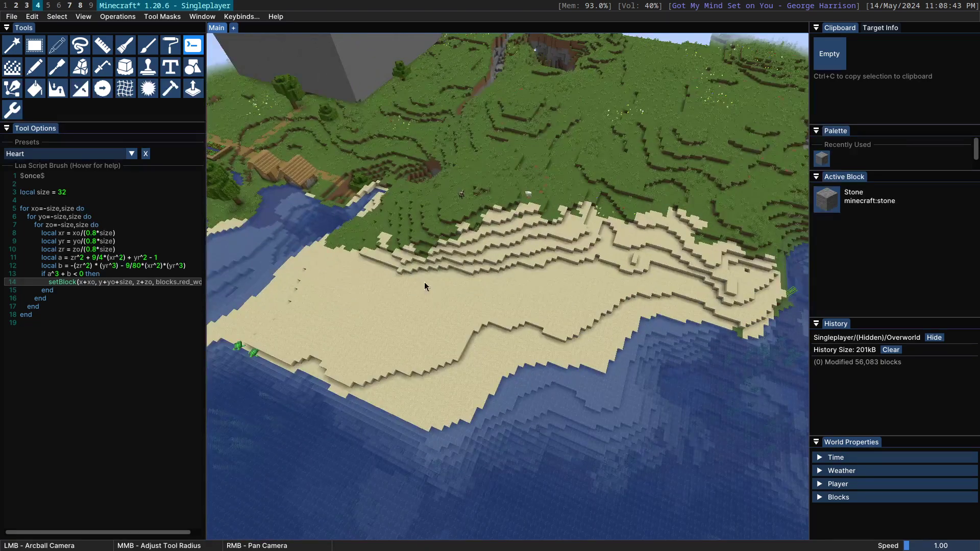
{"action": "mouse_move", "coordinate": [424, 281]}
{"action": "left_mouse_down"}
{"action": "mouse_move", "coordinate": [391, 283]}
{"action": "mouse_move", "coordinate": [429, 286]}
{"action": "left_mouse_up"}
{"action": "scroll", "coordinate": [506, 287], "scroll_direction": "up", "scroll_amount": 3}
{"action": "left_click", "coordinate": [56, 155]}
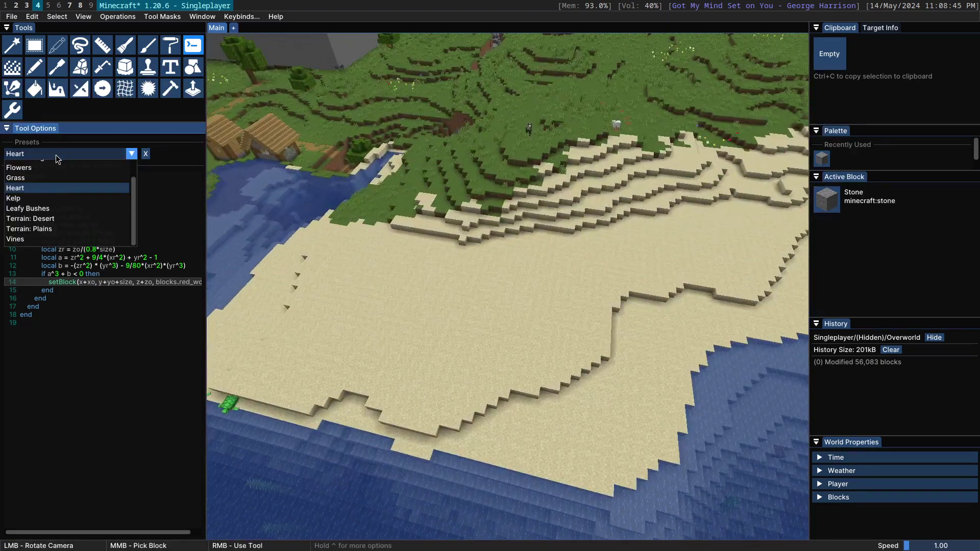
{"action": "left_click", "coordinate": [47, 201]}
{"action": "left_click_drag", "start_coordinate": [632, 260], "coordinate": [796, 235]}
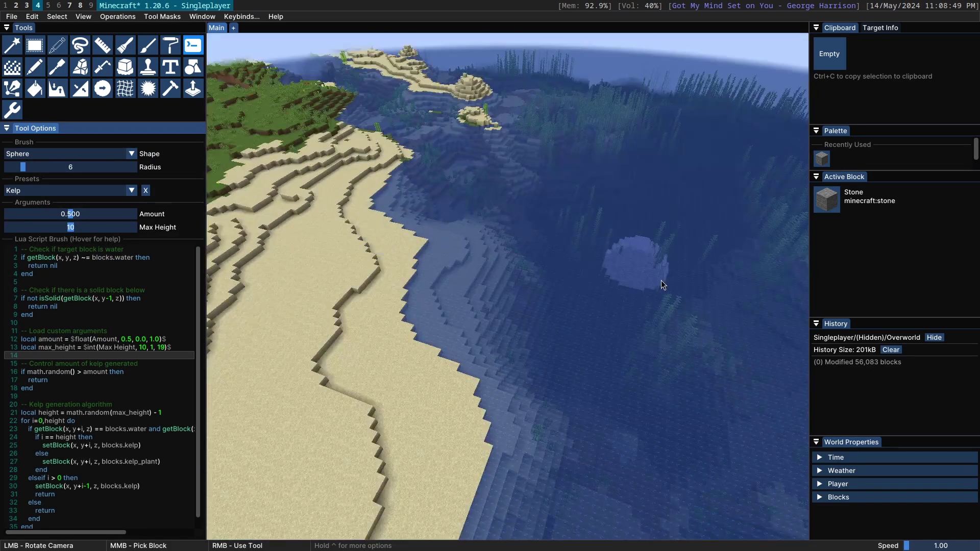
{"action": "left_click_drag", "start_coordinate": [576, 317], "coordinate": [643, 314], "text": "ctrl"}
- Hide the water in the world view to expose the seabed for kelp painting
{"action": "left_click", "coordinate": [42, 75]}
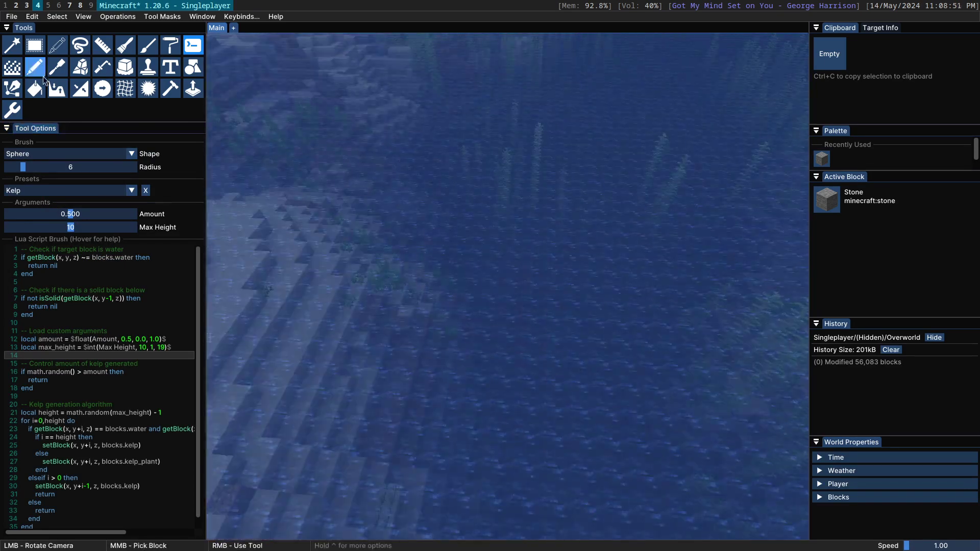
{"action": "left_click", "coordinate": [83, 17]}
{"action": "left_click_drag", "start_coordinate": [99, 87], "coordinate": [84, 104]}
{"action": "mouse_move", "coordinate": [505, 286]}
{"action": "left_mouse_down", "text": "ctrl"}
{"action": "mouse_move", "coordinate": [490, 214]}
{"action": "mouse_move", "coordinate": [515, 286]}
{"action": "mouse_move", "coordinate": [507, 289]}
{"action": "left_mouse_up", "text": "ctrl"}
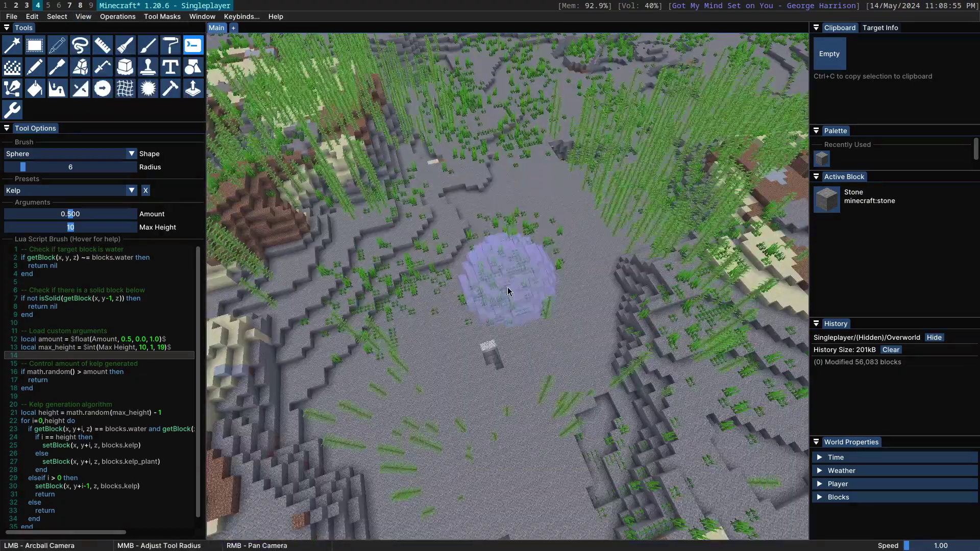
- Try painting kelp across the exposed seabed, first with Max Height 10 and again with a lower Max Height
{"action": "mouse_move", "coordinate": [507, 287]}
{"action": "right_mouse_down"}
{"action": "mouse_move", "coordinate": [561, 242]}
{"action": "mouse_move", "coordinate": [454, 331]}
{"action": "mouse_move", "coordinate": [385, 369]}
{"action": "right_mouse_up"}
{"action": "left_click_drag", "start_coordinate": [569, 280], "coordinate": [200, 272], "text": "ctrl"}
{"action": "left_click_drag", "start_coordinate": [71, 228], "coordinate": [29, 229]}
{"action": "mouse_move", "coordinate": [367, 311]}
{"action": "right_mouse_down"}
{"action": "mouse_move", "coordinate": [409, 288]}
{"action": "mouse_move", "coordinate": [562, 301]}
{"action": "right_mouse_up"}
{"action": "mouse_move", "coordinate": [561, 301]}
{"action": "left_mouse_down", "text": "ctrl"}
{"action": "mouse_move", "coordinate": [602, 286]}
{"action": "mouse_move", "coordinate": [405, 280]}
{"action": "mouse_move", "coordinate": [568, 266]}
{"action": "left_mouse_up", "text": "ctrl"}
- Load the Leafy Bushes preset into the Script Brush and aim it at the sandy beach
{"action": "left_click", "coordinate": [57, 192]}
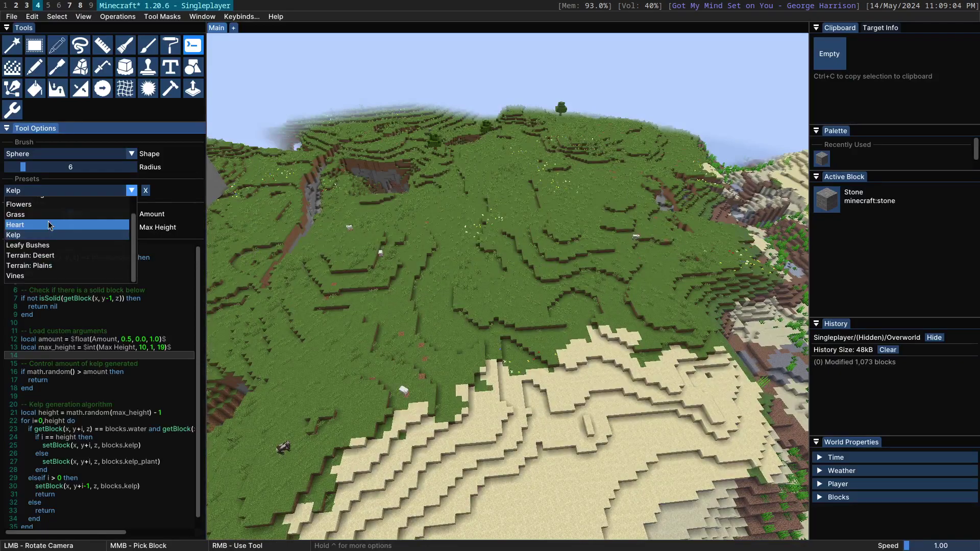
{"action": "left_click", "coordinate": [48, 245]}
{"action": "left_click_drag", "start_coordinate": [377, 250], "coordinate": [535, 252], "text": "ctrl"}
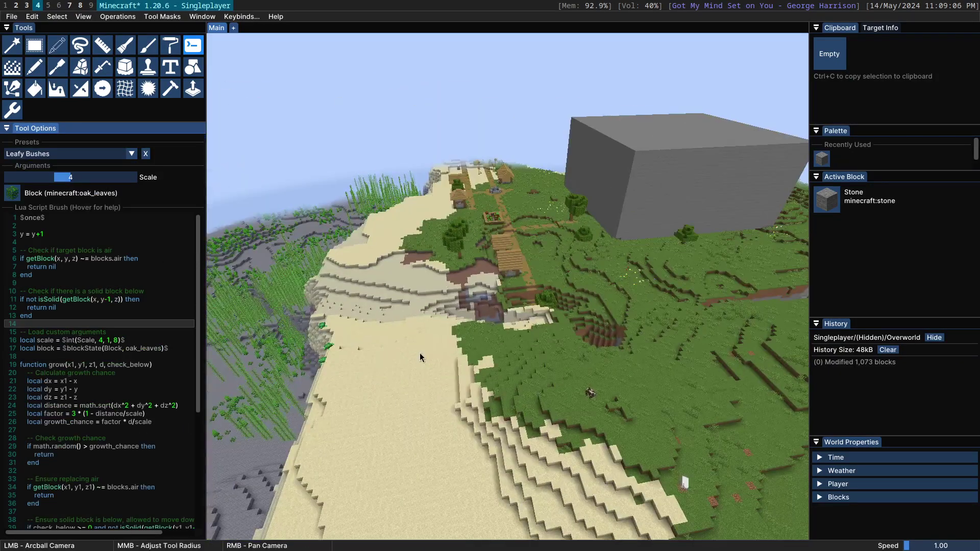
{"action": "left_click_drag", "start_coordinate": [419, 353], "coordinate": [506, 270], "text": "ctrl"}
- Place six oak-leaf bushes at different spots across the sandy beach with Scale 4
{"action": "right_click", "coordinate": [507, 260]}
{"action": "right_click", "coordinate": [444, 357]}
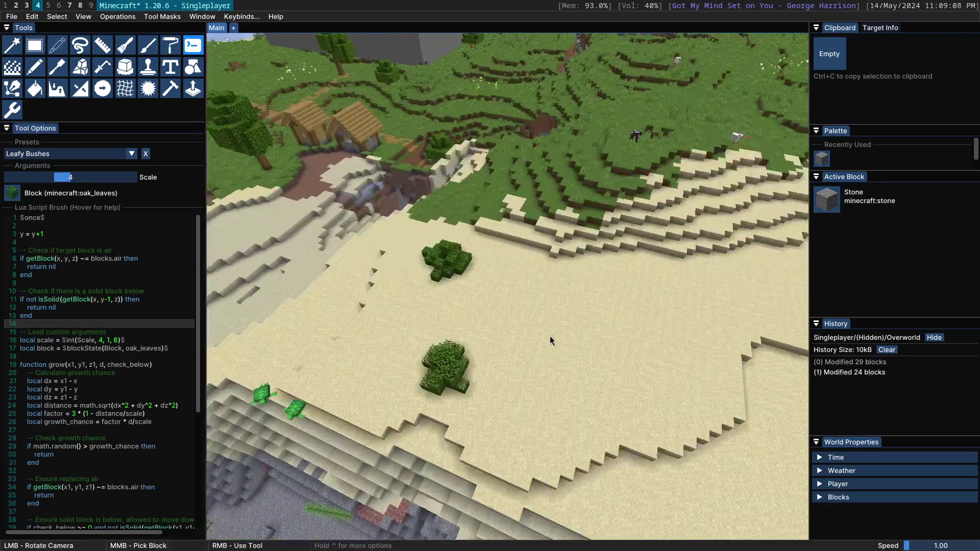
{"action": "right_click", "coordinate": [597, 329]}
{"action": "left_click_drag", "start_coordinate": [592, 327], "coordinate": [518, 312], "text": "ctrl"}
{"action": "right_click", "coordinate": [521, 329]}
{"action": "left_click_drag", "start_coordinate": [618, 313], "coordinate": [556, 283], "text": "ctrl"}
{"action": "right_click", "coordinate": [635, 306]}
{"action": "right_click", "coordinate": [493, 372]}
- Undo all the oak-leaf bushes placed on the beach
{"action": "key", "text": "ctrl+z"}
{"action": "key", "text": "ctrl+z"}
{"action": "key", "text": "ctrl+z"}
{"action": "key", "text": "ctrl+z"}
{"action": "key", "text": "ctrl+z"}
{"action": "key", "text": "ctrl+z"}
{"action": "key", "text": "ctrl+z"}
{"action": "key", "text": "ctrl+z"}
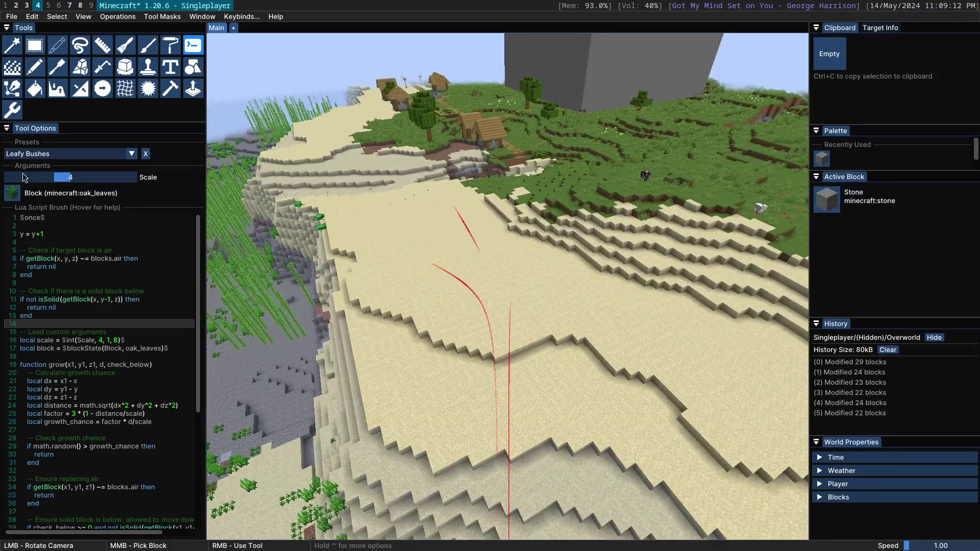
- Set the Leafy Bushes preset's block to cherry leaves
{"action": "left_click", "coordinate": [12, 193]}
{"action": "type", "text": "leav"}
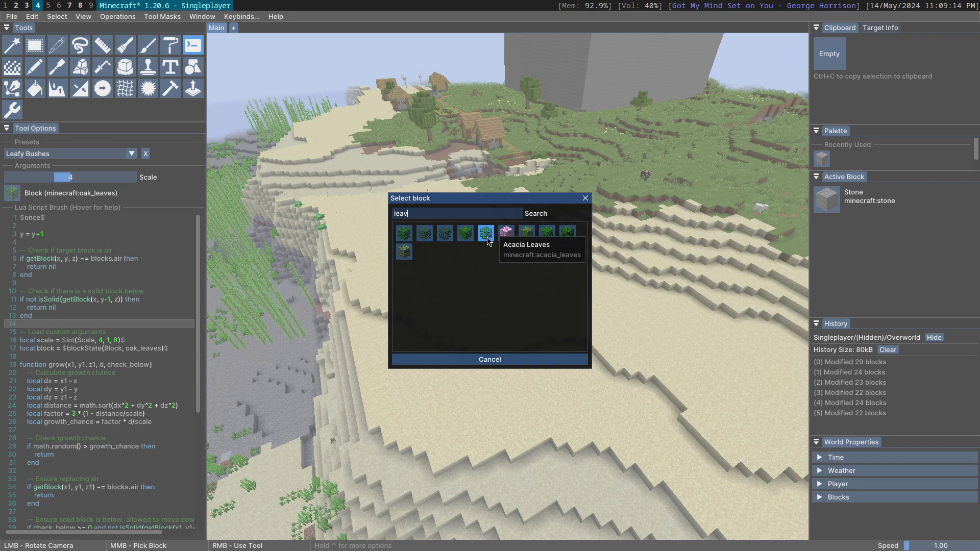
{"action": "left_click", "coordinate": [506, 234]}
- Try placing cherry-leaf bushes on the beach with Scale 4, and undo them
{"action": "right_click", "coordinate": [434, 216]}
{"action": "right_click", "coordinate": [407, 251]}
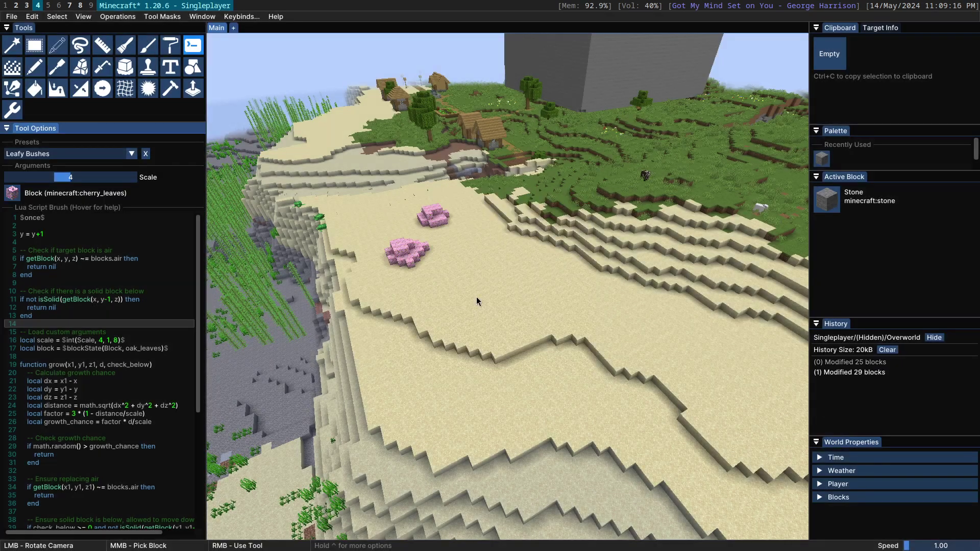
{"action": "key", "text": "ctrl+z"}
{"action": "key", "text": "ctrl+z"}
{"action": "key", "text": "ctrl+z"}
- Set the bush Scale to 2 and place small cherry-leaf bushes across the beach
{"action": "middle_click_drag", "start_coordinate": [413, 288], "coordinate": [434, 228], "text": "ctrl"}
{"action": "right_click", "coordinate": [468, 337]}
{"action": "right_click", "coordinate": [388, 414]}
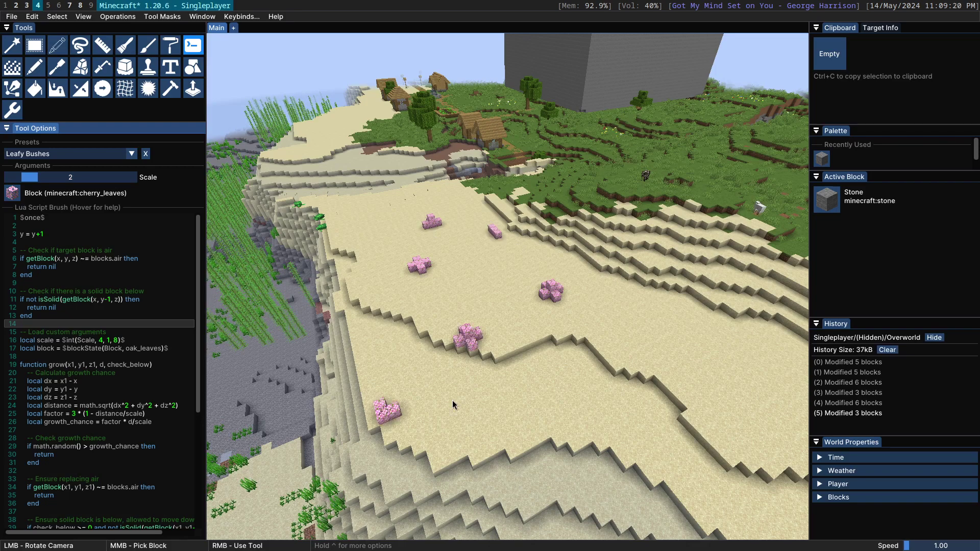
{"action": "right_click", "coordinate": [580, 357]}
- Undo all the small cherry-leaf bushes on the beach
{"action": "key", "text": "ctrl+z"}
{"action": "key", "text": "ctrl+z"}
{"action": "key", "text": "ctrl+z"}
{"action": "key", "text": "ctrl+z"}
{"action": "key", "text": "ctrl+z"}
{"action": "key", "text": "ctrl+z"}
{"action": "key", "text": "ctrl+z"}
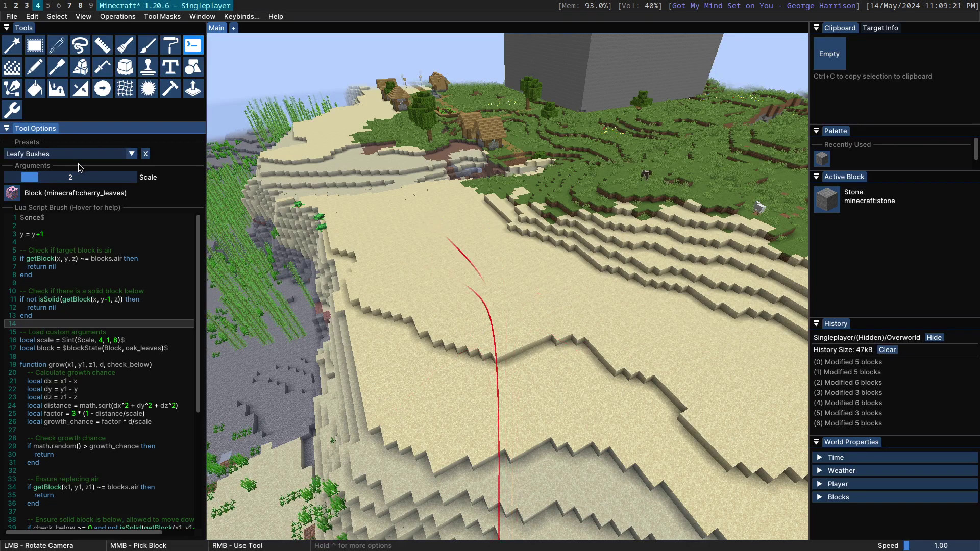
- Raise the bush Scale to its maximum of 8 and place four large cherry-leaf bushes across the beach
{"action": "left_click_drag", "start_coordinate": [78, 177], "coordinate": [148, 180]}
{"action": "right_click", "coordinate": [453, 227]}
{"action": "right_click", "coordinate": [465, 317]}
{"action": "right_click", "coordinate": [400, 400]}
{"action": "right_click", "coordinate": [676, 373]}
{"action": "mouse_move", "coordinate": [522, 278]}
{"action": "left_mouse_down", "text": "ctrl"}
{"action": "mouse_move", "coordinate": [587, 240]}
{"action": "mouse_move", "coordinate": [516, 291]}
{"action": "mouse_move", "coordinate": [541, 260]}
{"action": "mouse_move", "coordinate": [522, 286]}
{"action": "mouse_move", "coordinate": [633, 260]}
{"action": "mouse_move", "coordinate": [607, 306]}
{"action": "mouse_move", "coordinate": [684, 377]}
{"action": "left_mouse_up", "text": "ctrl"}
- Undo the four large cherry-leaf bushes on the beach
{"action": "key", "text": "ctrl+z"}
{"action": "key", "text": "ctrl+z"}
{"action": "key", "text": "ctrl+z"}
{"action": "key", "text": "ctrl+z"}
- Load the Terrain: Desert preset and paint sand over sandstone across the grassy hillside
{"action": "left_click", "coordinate": [68, 155]}
{"action": "left_click", "coordinate": [58, 220]}
{"action": "mouse_move", "coordinate": [501, 289]}
{"action": "right_mouse_down"}
{"action": "mouse_move", "coordinate": [585, 166]}
{"action": "mouse_move", "coordinate": [612, 244]}
{"action": "mouse_move", "coordinate": [591, 141]}
{"action": "right_mouse_up"}
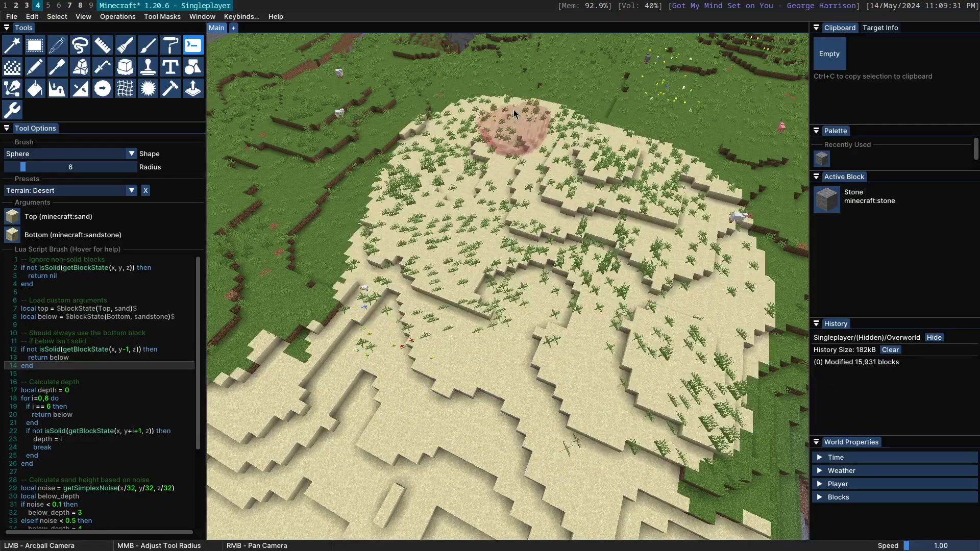
{"action": "mouse_move", "coordinate": [513, 112]}
{"action": "right_mouse_down", "text": "ctrl"}
{"action": "mouse_move", "coordinate": [515, 56]}
{"action": "mouse_move", "coordinate": [516, 243]}
{"action": "mouse_move", "coordinate": [489, 194]}
{"action": "right_mouse_up", "text": "ctrl"}
{"action": "left_click_drag", "start_coordinate": [490, 194], "coordinate": [500, 204], "text": "ctrl"}
- Try painting desert terrain around and into the open pit in the grassland, and undo it
{"action": "mouse_move", "coordinate": [489, 265]}
{"action": "right_mouse_down"}
{"action": "mouse_move", "coordinate": [551, 316]}
{"action": "mouse_move", "coordinate": [378, 398]}
{"action": "mouse_move", "coordinate": [459, 377]}
{"action": "right_mouse_up"}
{"action": "key", "text": "ctrl+w"}
{"action": "mouse_move", "coordinate": [459, 378]}
{"action": "left_mouse_down", "text": "ctrl"}
{"action": "mouse_move", "coordinate": [460, 403]}
{"action": "mouse_move", "coordinate": [444, 393]}
{"action": "mouse_move", "coordinate": [546, 491]}
{"action": "mouse_move", "coordinate": [530, 388]}
{"action": "mouse_move", "coordinate": [549, 408]}
{"action": "mouse_move", "coordinate": [531, 388]}
{"action": "left_mouse_up", "text": "ctrl"}
{"action": "scroll", "coordinate": [508, 286], "scroll_direction": "down", "scroll_amount": 10}
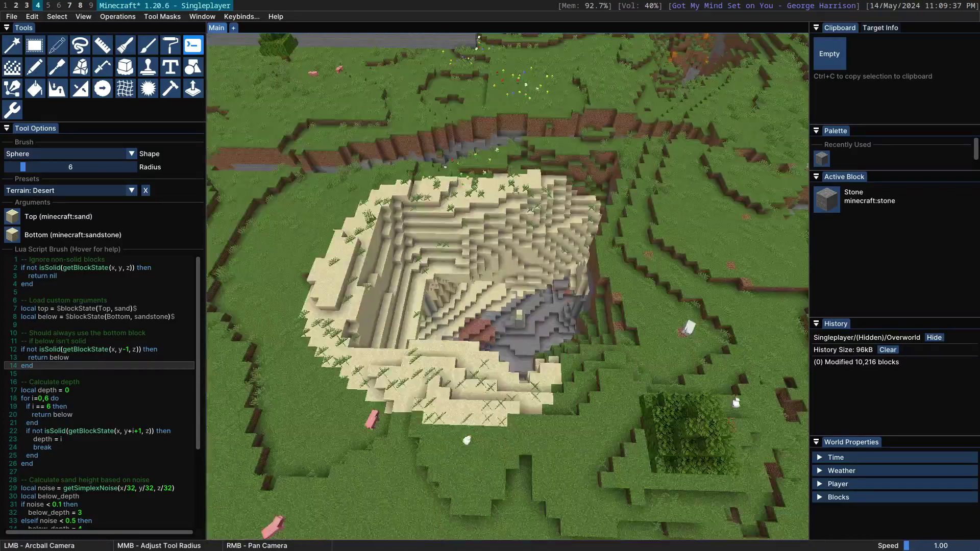
{"action": "key", "text": "ctrl+z"}
- Load the Terrain: Plains preset and paint grass, dirt and stone layers along the top of the large stone block
{"action": "left_click", "coordinate": [72, 192]}
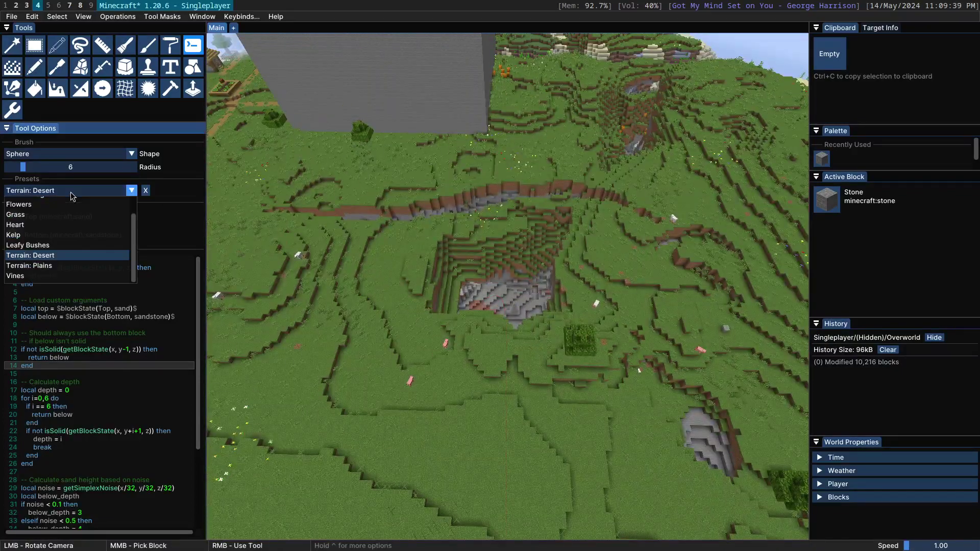
{"action": "left_click", "coordinate": [50, 265]}
{"action": "mouse_move", "coordinate": [392, 217]}
{"action": "left_mouse_down"}
{"action": "mouse_move", "coordinate": [568, 120]}
{"action": "mouse_move", "coordinate": [502, 284]}
{"action": "left_mouse_up"}
{"action": "scroll", "coordinate": [502, 284], "scroll_direction": "up", "scroll_amount": 3}
{"action": "mouse_move", "coordinate": [360, 300]}
{"action": "right_mouse_down"}
{"action": "mouse_move", "coordinate": [537, 303]}
{"action": "mouse_move", "coordinate": [350, 319]}
{"action": "mouse_move", "coordinate": [418, 256]}
{"action": "right_mouse_up"}
- Inspect the painted plains layers from the side of the stone block, and undo them
{"action": "mouse_move", "coordinate": [418, 256]}
{"action": "left_mouse_down", "text": "ctrl"}
{"action": "mouse_move", "coordinate": [423, 153]}
{"action": "mouse_move", "coordinate": [434, 151]}
{"action": "left_mouse_up", "text": "ctrl"}
{"action": "scroll", "coordinate": [507, 286], "scroll_direction": "down", "scroll_amount": 10}
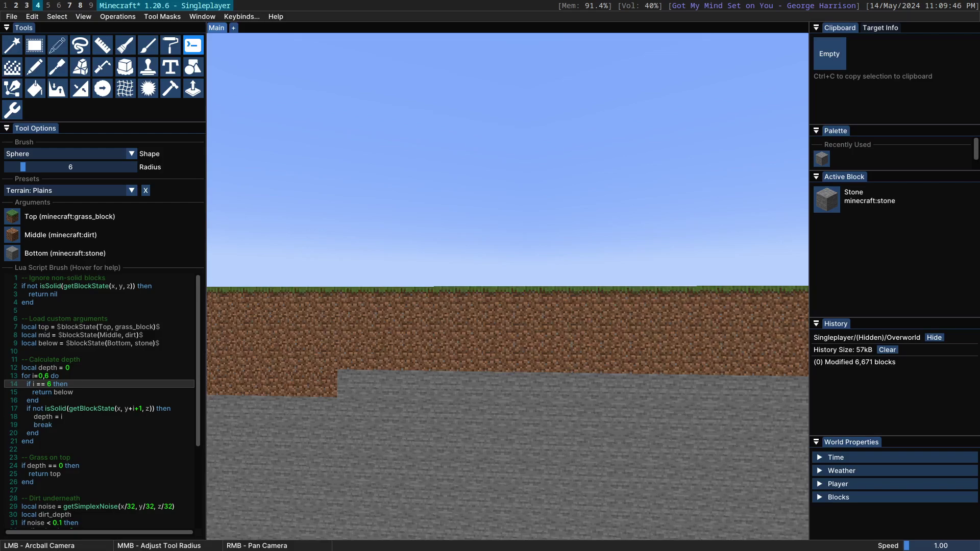
{"action": "scroll", "coordinate": [507, 285], "scroll_direction": "down", "scroll_amount": 8, "text": "ctrl"}
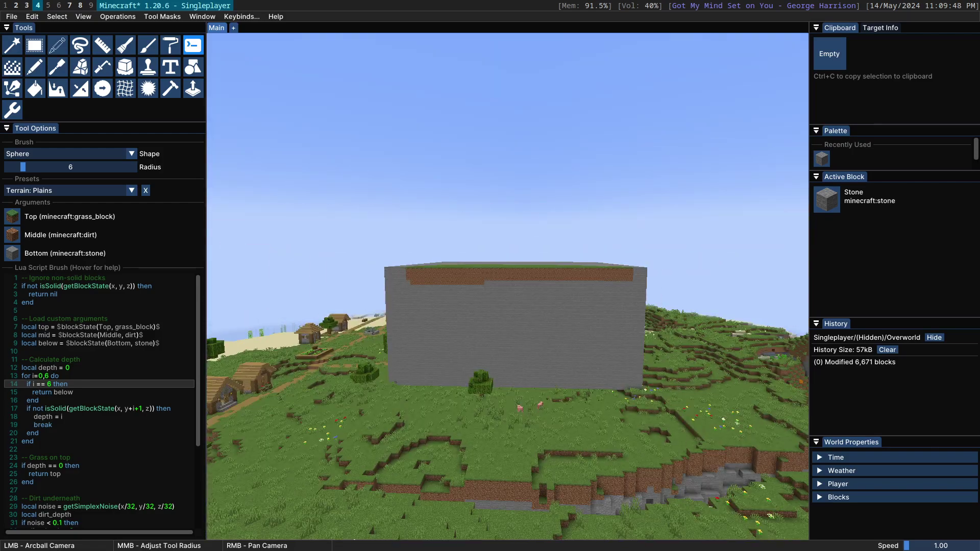
{"action": "left_click_drag", "start_coordinate": [433, 151], "coordinate": [433, 204], "text": "ctrl"}
{"action": "key", "text": "ctrl+z"}
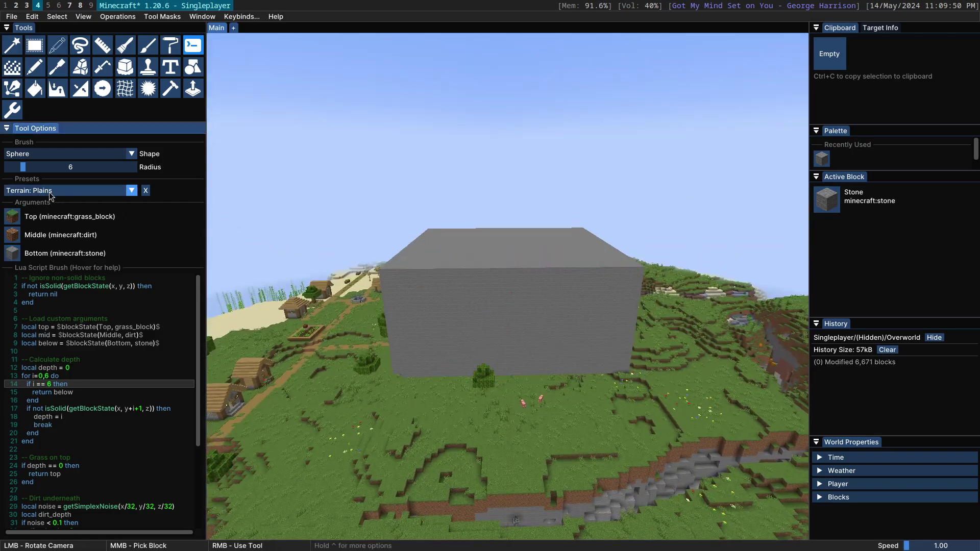
- Load the Vines preset, try painting vines with radius 6 down the stone block's side near its corner, and undo them
{"action": "left_click", "coordinate": [67, 191]}
{"action": "left_click", "coordinate": [76, 276]}
{"action": "left_click_drag", "start_coordinate": [421, 306], "coordinate": [546, 256], "text": "ctrl"}
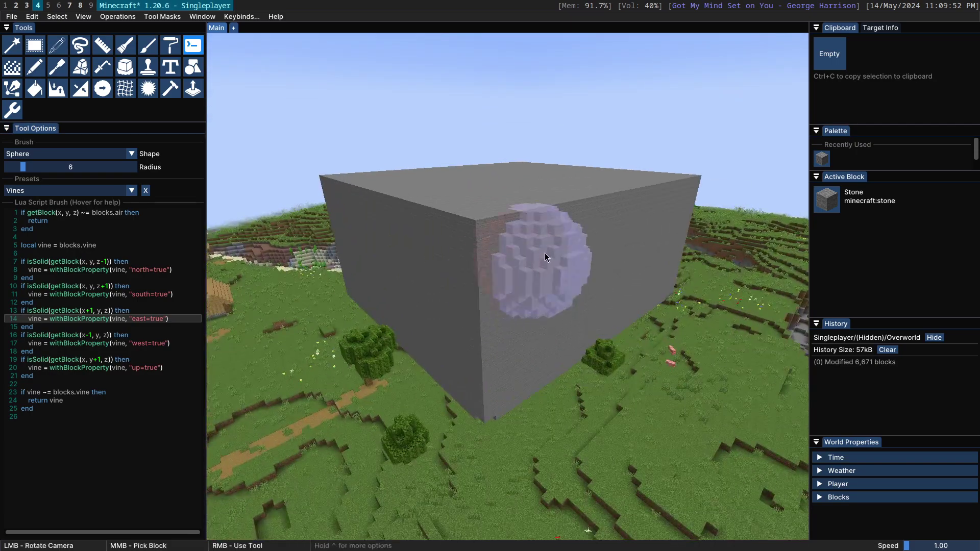
{"action": "mouse_move", "coordinate": [546, 256]}
{"action": "right_mouse_down"}
{"action": "mouse_move", "coordinate": [431, 230]}
{"action": "mouse_move", "coordinate": [536, 324]}
{"action": "right_mouse_up"}
{"action": "left_click_drag", "start_coordinate": [536, 325], "coordinate": [439, 255], "text": "ctrl"}
{"action": "scroll", "coordinate": [598, 344], "scroll_direction": "down", "scroll_amount": 3, "text": "ctrl"}
{"action": "key", "text": "ctrl+z"}
- Try painting vines on the stone block's side with brush radius 0 and radius 1, and undo both strokes
{"action": "middle_click_drag", "start_coordinate": [598, 345], "coordinate": [602, 344], "text": "ctrl"}
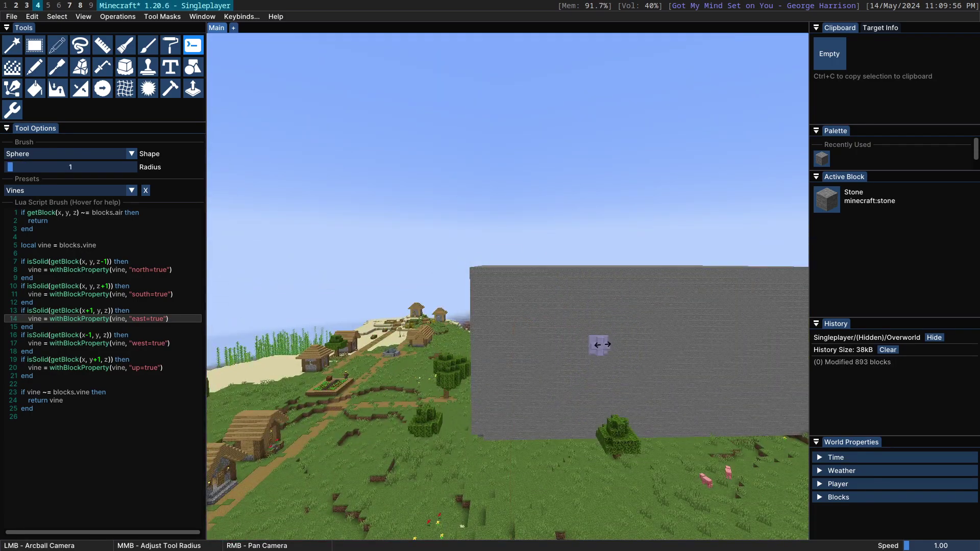
{"action": "right_click_drag", "start_coordinate": [510, 333], "coordinate": [562, 297]}
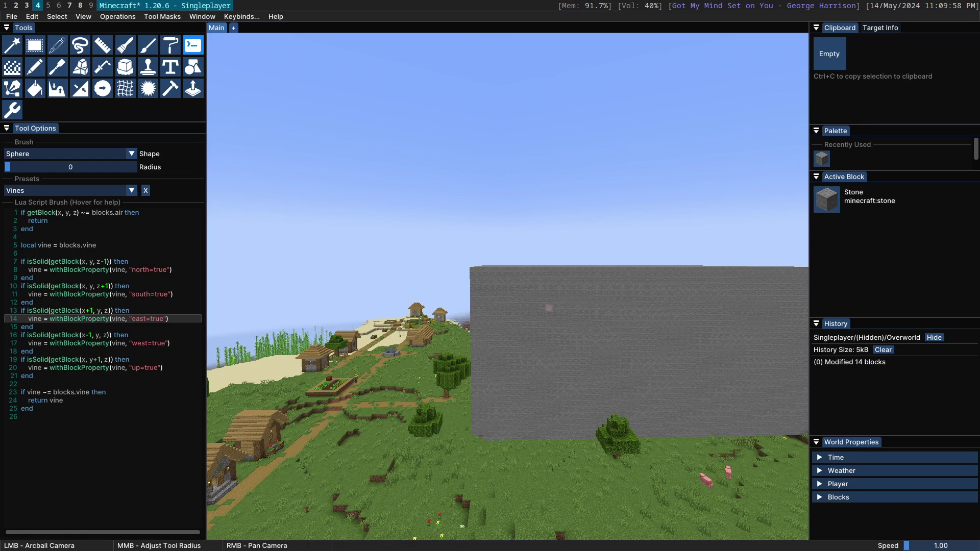
{"action": "middle_click_drag", "start_coordinate": [548, 307], "coordinate": [579, 306]}
{"action": "right_click_drag", "start_coordinate": [505, 365], "coordinate": [492, 377]}
{"action": "mouse_move", "coordinate": [457, 290]}
{"action": "left_mouse_down", "text": "ctrl"}
{"action": "mouse_move", "coordinate": [515, 286]}
{"action": "mouse_move", "coordinate": [457, 290]}
{"action": "mouse_move", "coordinate": [503, 255]}
{"action": "left_mouse_up", "text": "ctrl"}
{"action": "key", "text": "ctrl+z"}
{"action": "key", "text": "ctrl+z"}
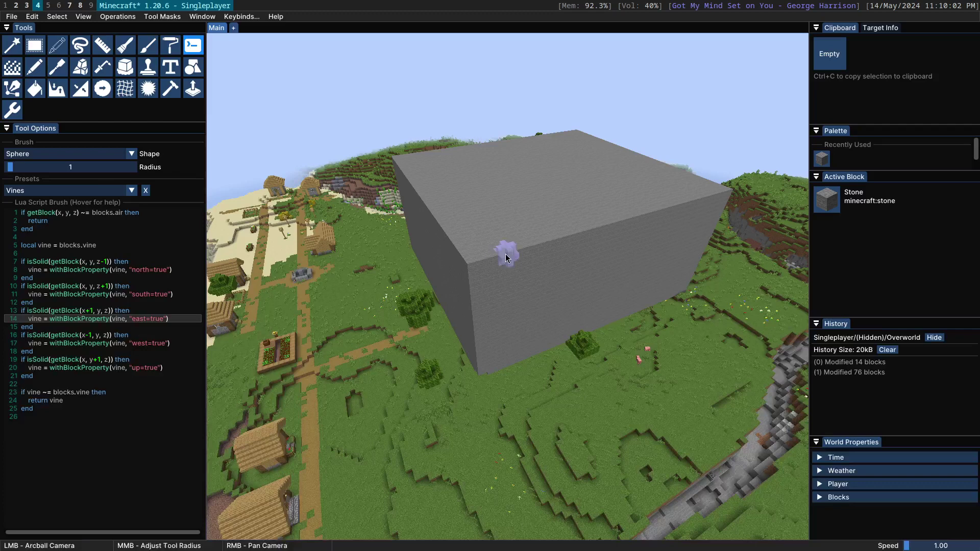
- Load the Default preset to return the Script Brush to an empty script
{"action": "left_click", "coordinate": [90, 186]}
{"action": "scroll", "coordinate": [79, 223], "scroll_direction": "up", "scroll_amount": 2}
{"action": "left_click", "coordinate": [65, 218]}
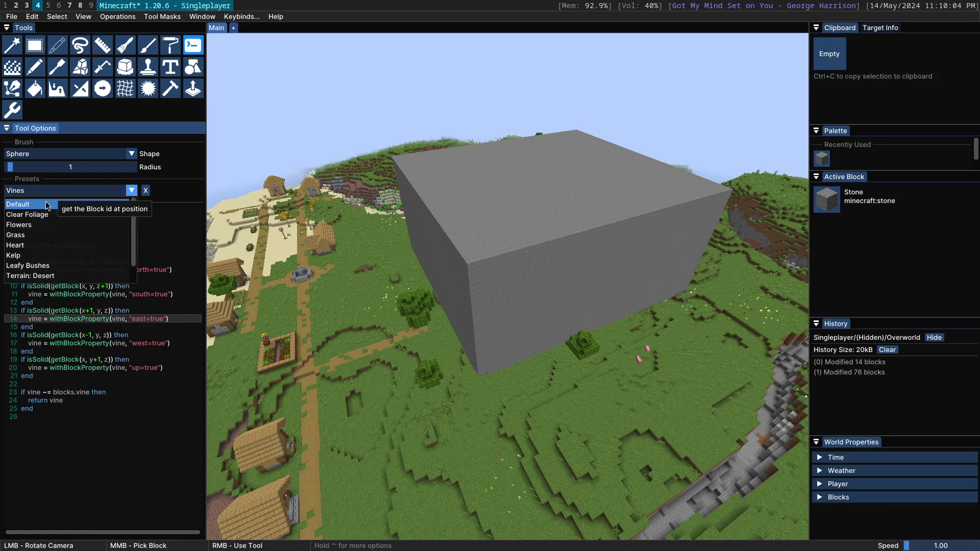
{"action": "mouse_move", "coordinate": [89, 203]}
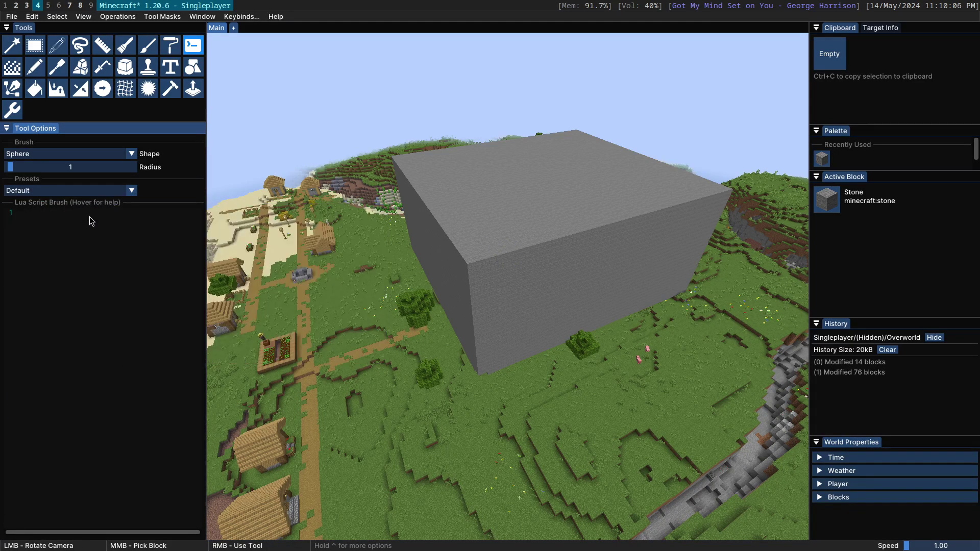